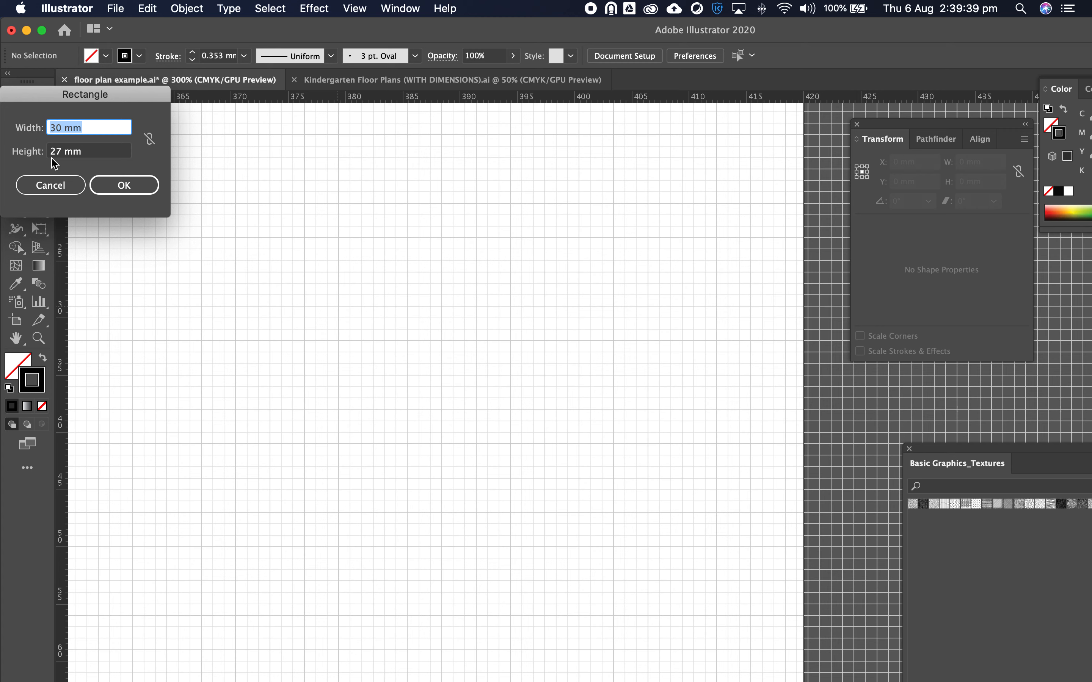
- Create a rectangle 30 mm wide and 27 mm high on the artboard
click(122, 185)
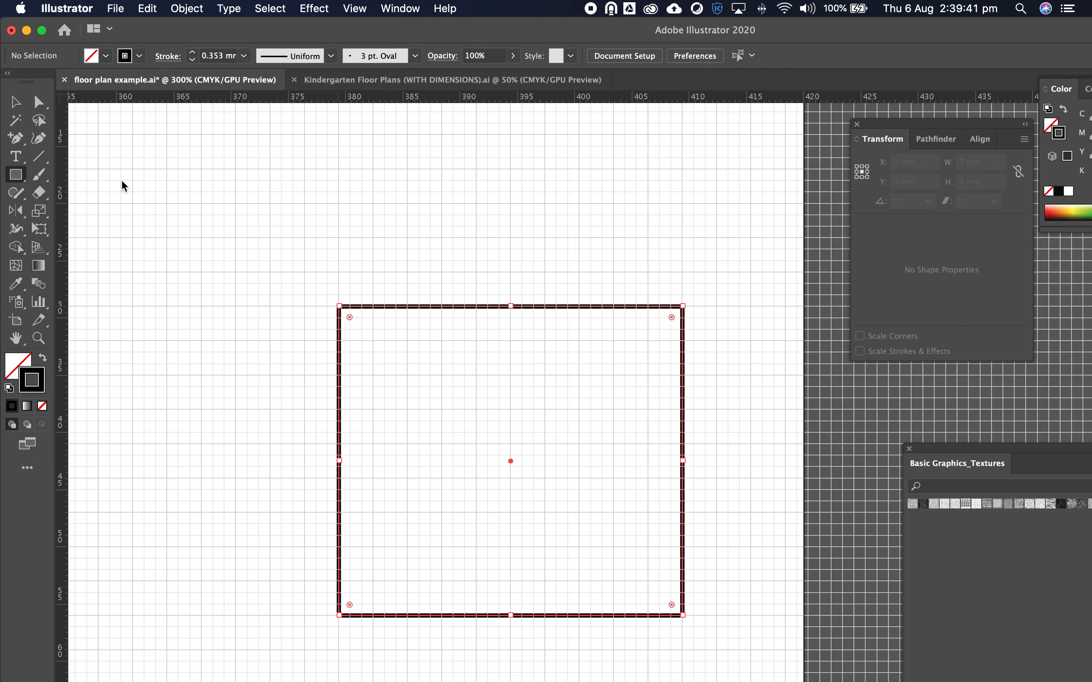
click(15, 102)
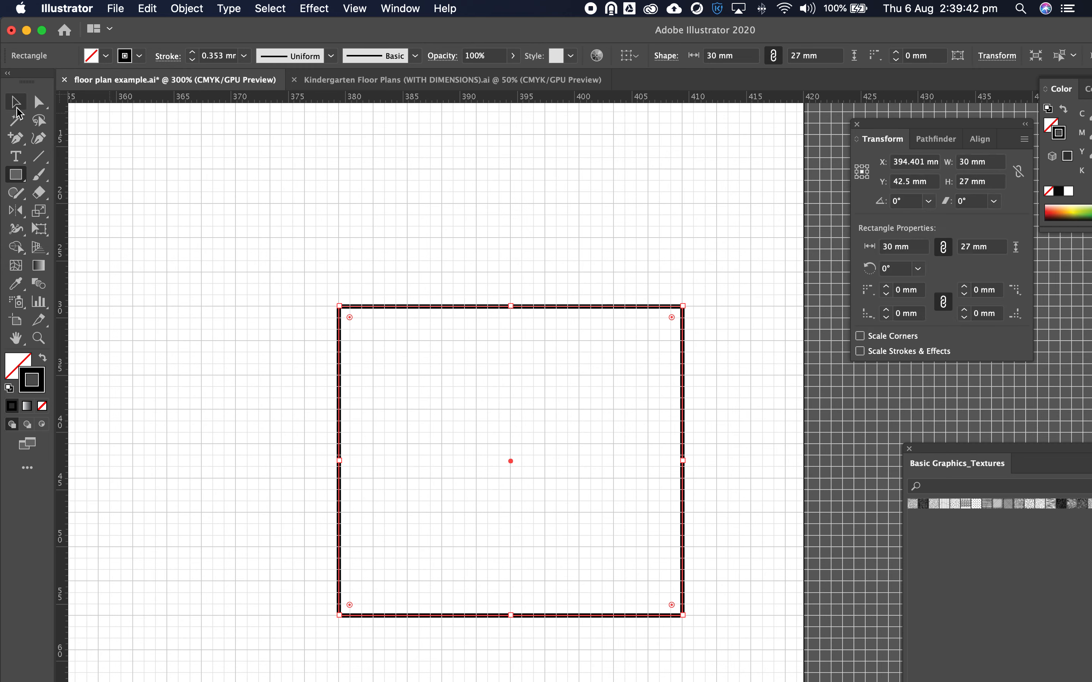
click(426, 245)
- Copy the rectangle so it sits on the original's top edge from its midpoint, and narrow the copy to 15 mm to align with the original's right side
drag(511, 269, 404, 364)
click(407, 401)
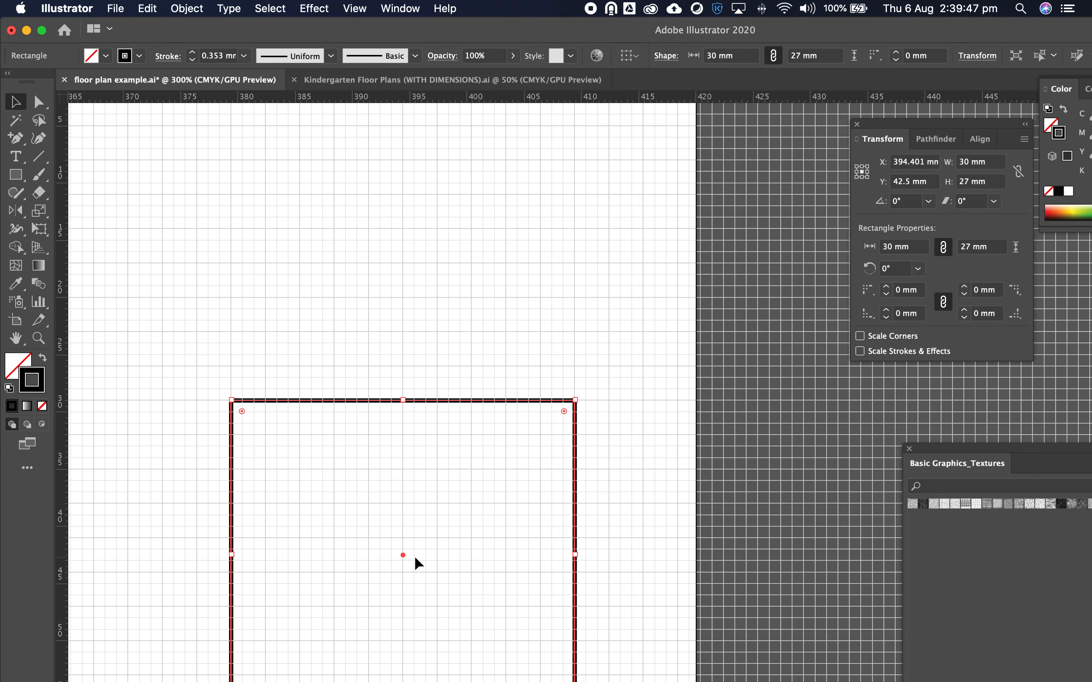
drag(402, 555, 563, 243)
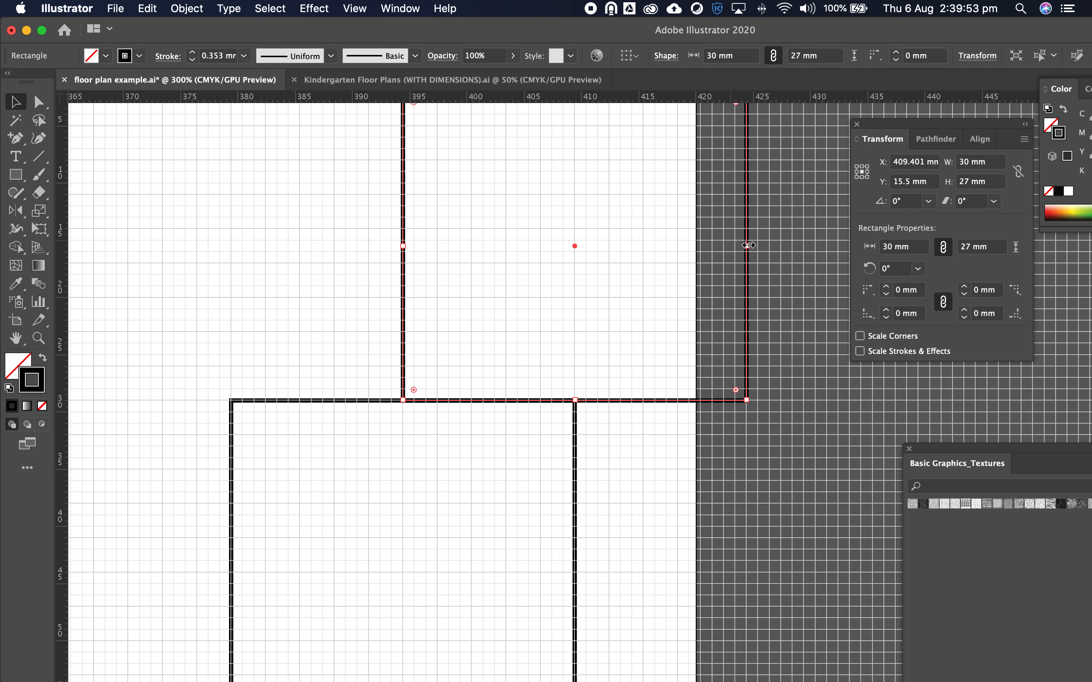
drag(746, 246, 576, 263)
click(606, 269)
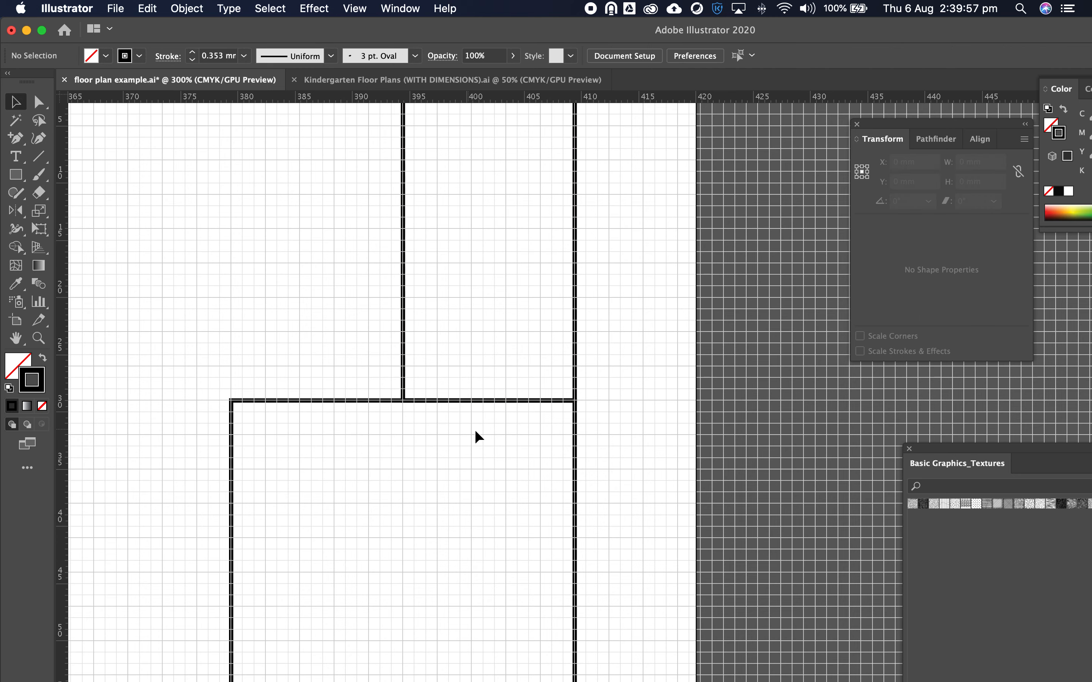
- Move the narrow 15 mm wide rectangle straight up about 8 mm, leaving a gap above the larger rectangle
key(z)
alt+click(470, 359)
drag(627, 375, 490, 275)
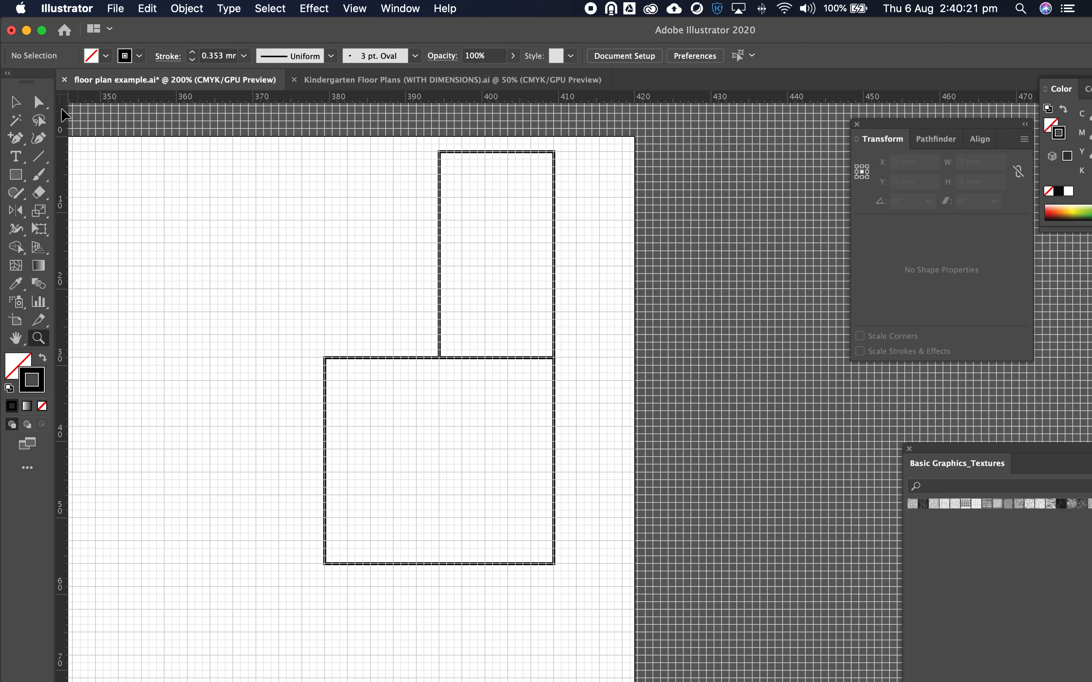
click(15, 102)
click(441, 303)
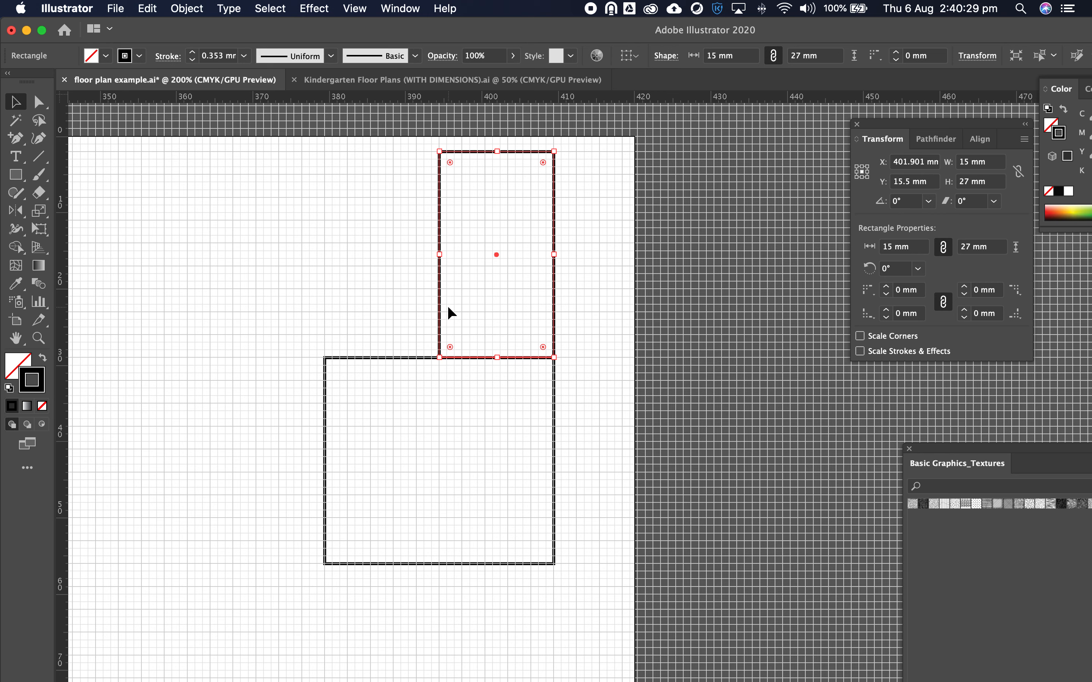
drag(439, 321, 441, 261)
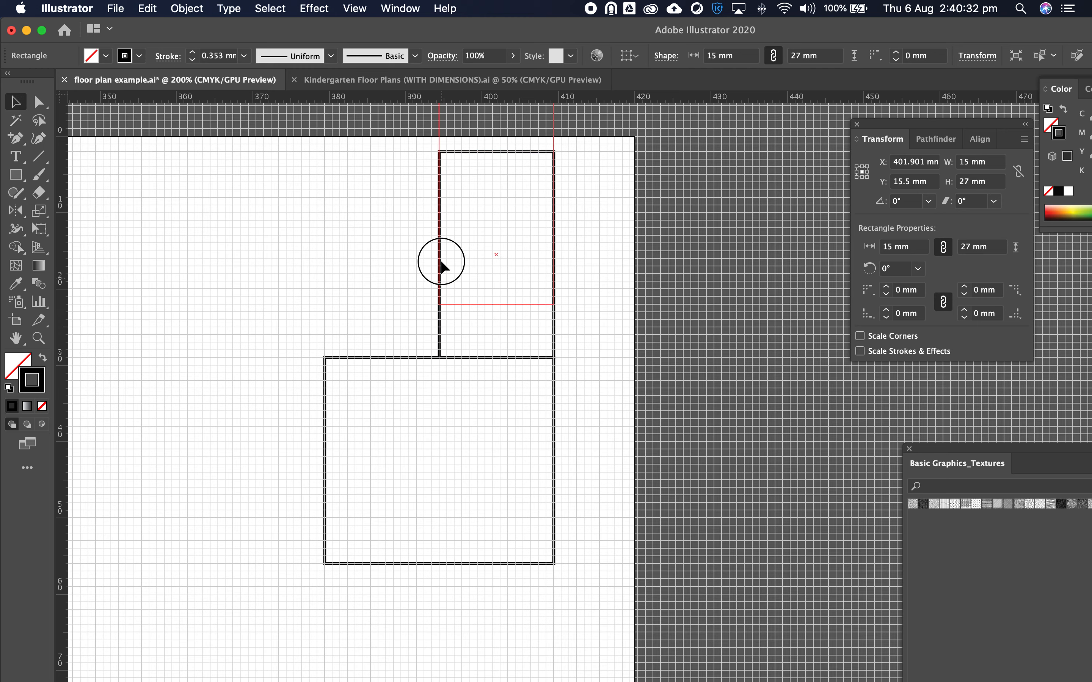
click(476, 334)
- Create a rectangle 30 mm wide and 3 mm high just above the large rectangle, aligned with its left side
click(16, 175)
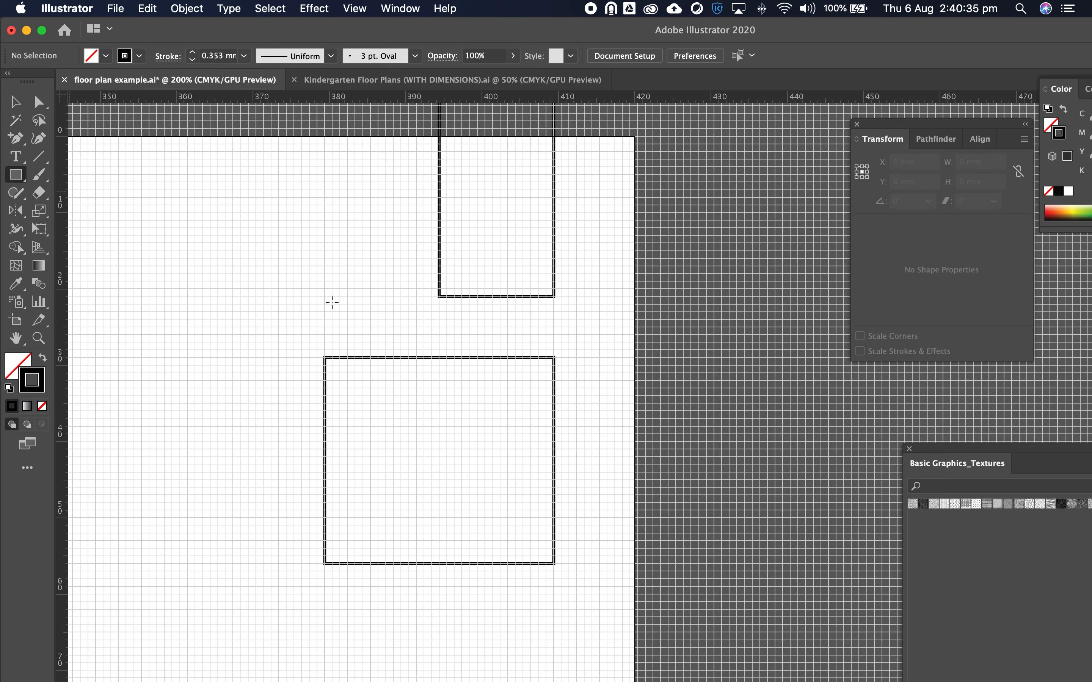
click(323, 323)
double_click(63, 128)
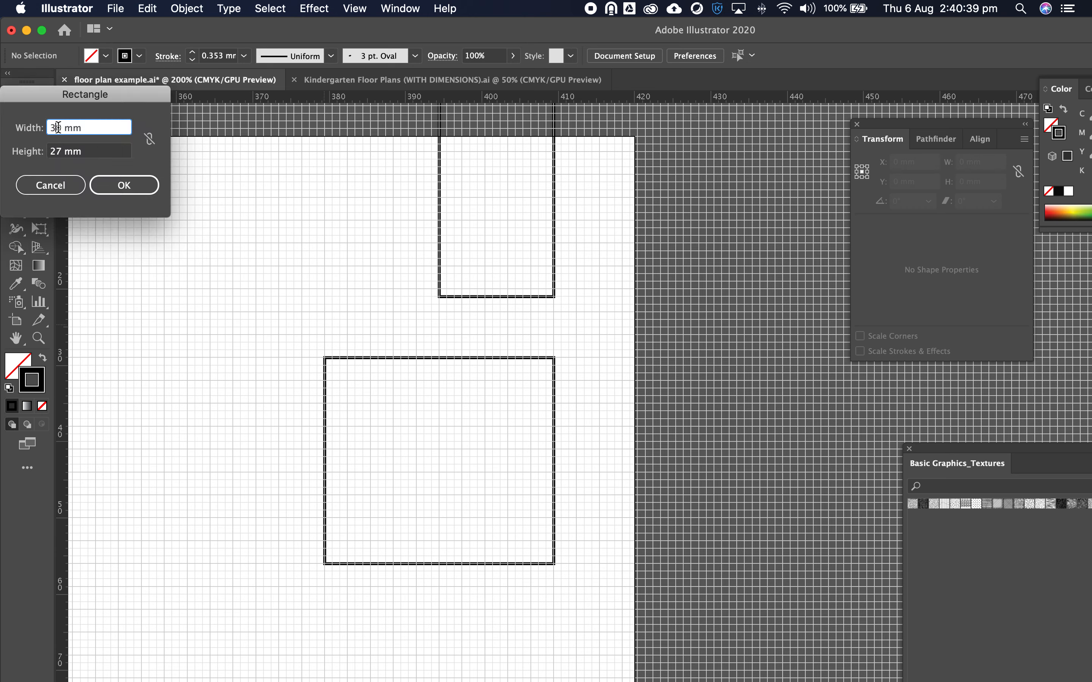
double_click(63, 155)
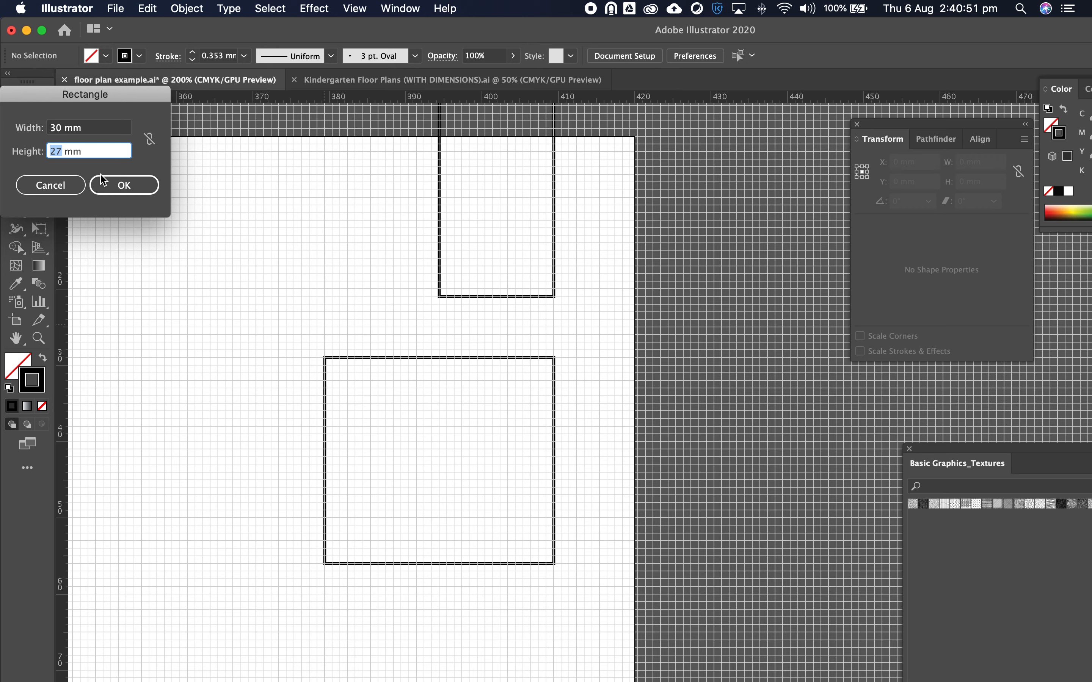
key(BackSpace)
text(3)
click(109, 183)
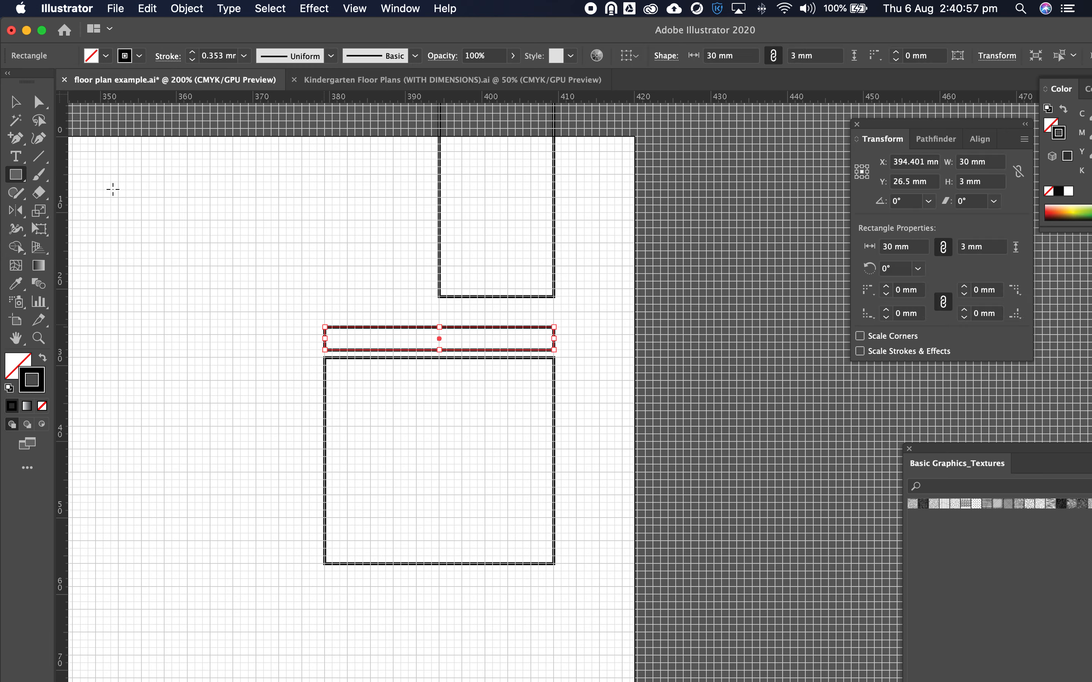
- Move the 3 mm high strip down about 1 mm so it rests on the large rectangle's top edge
key(v)
drag(377, 327, 377, 336)
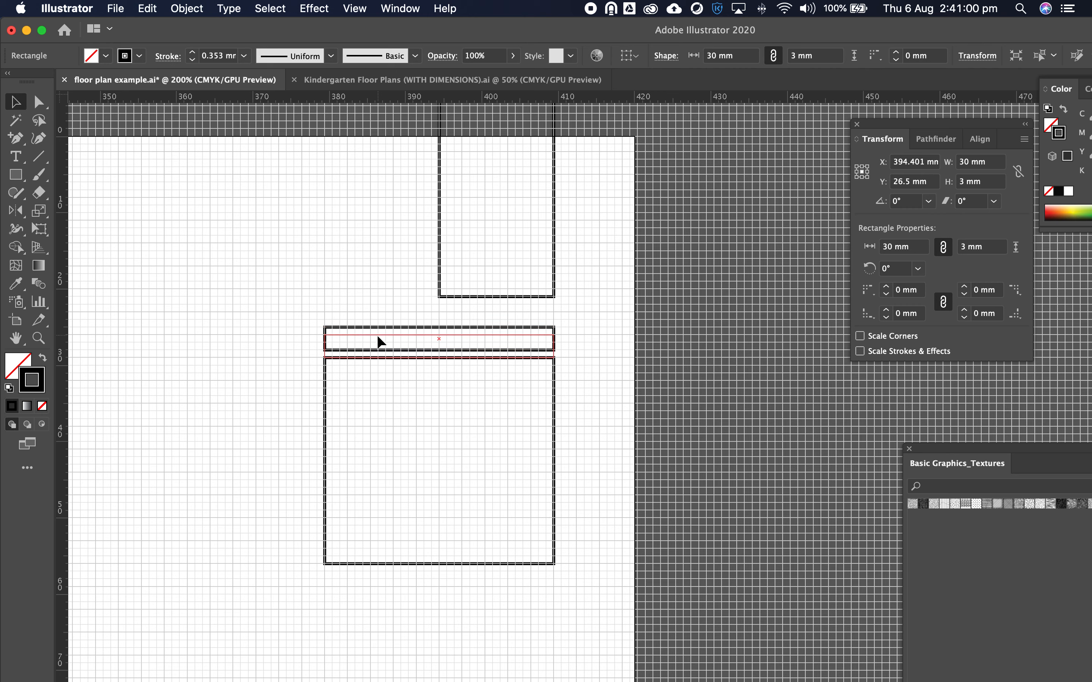
click(356, 290)
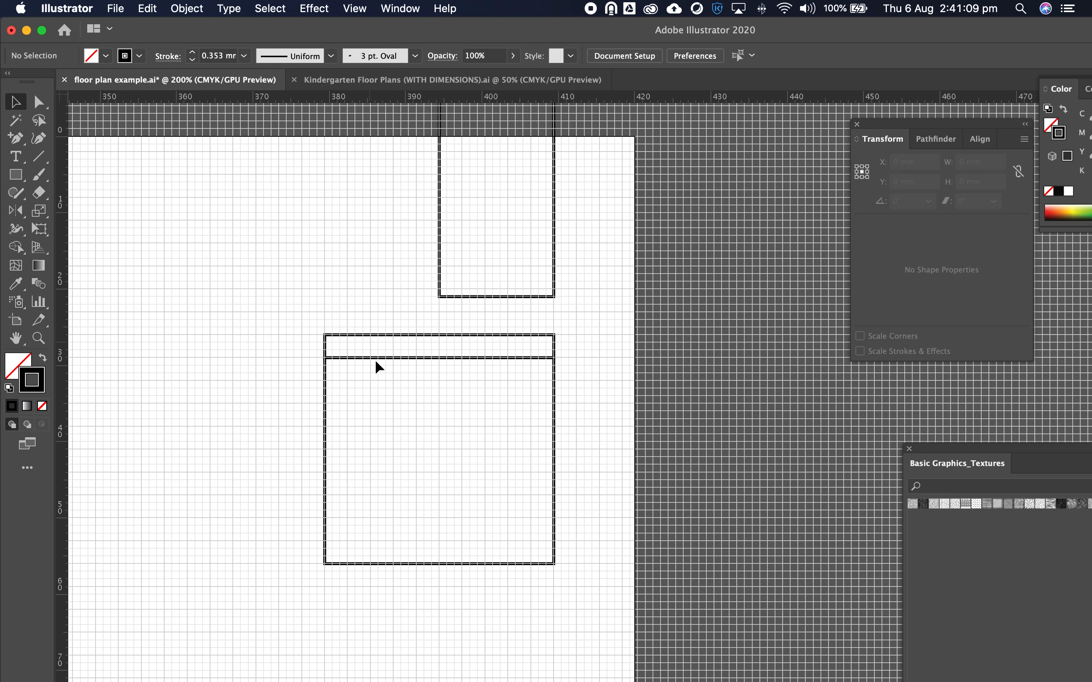
- Unite the strip and the large rectangle beneath it into one shape with Pathfinder
click(353, 355)
drag(380, 383, 380, 384)
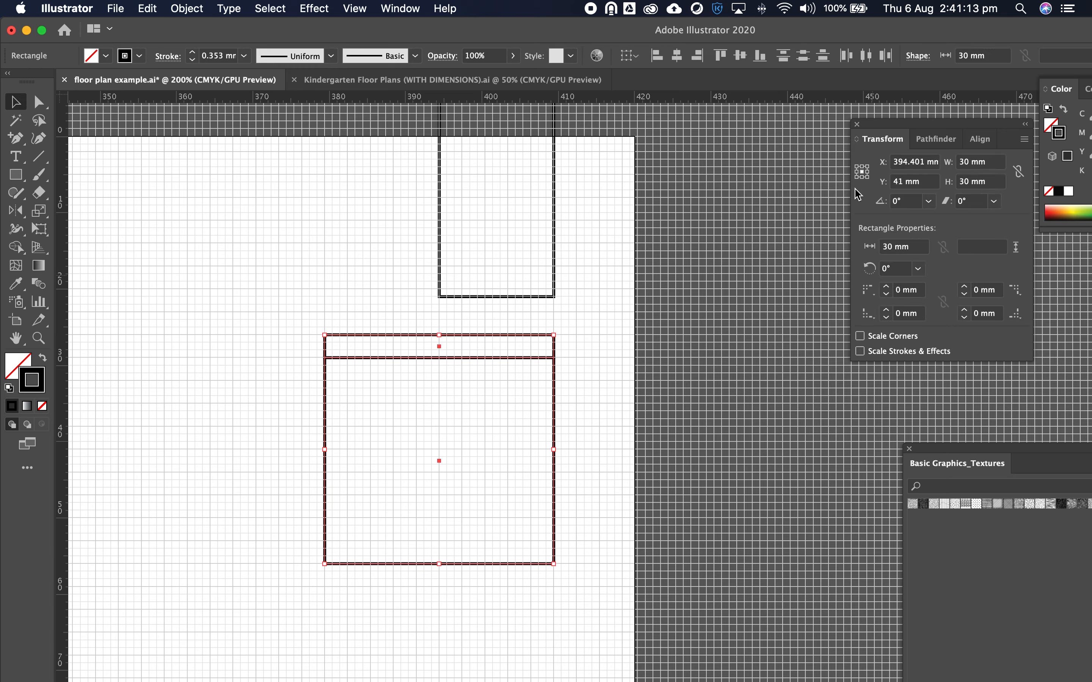
click(933, 144)
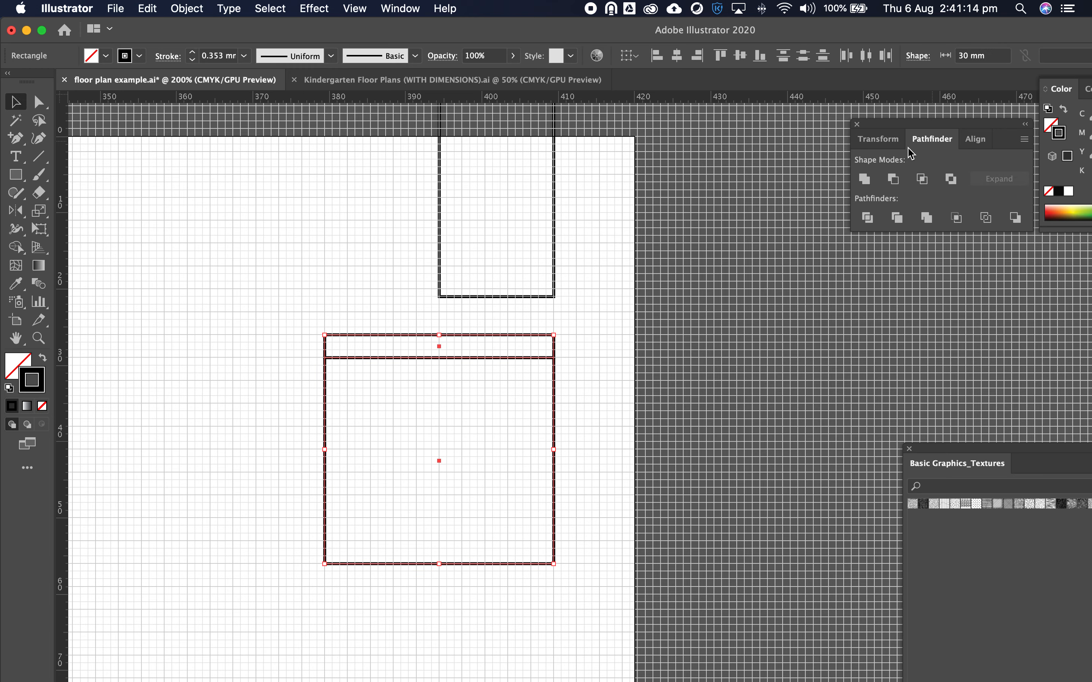
click(863, 180)
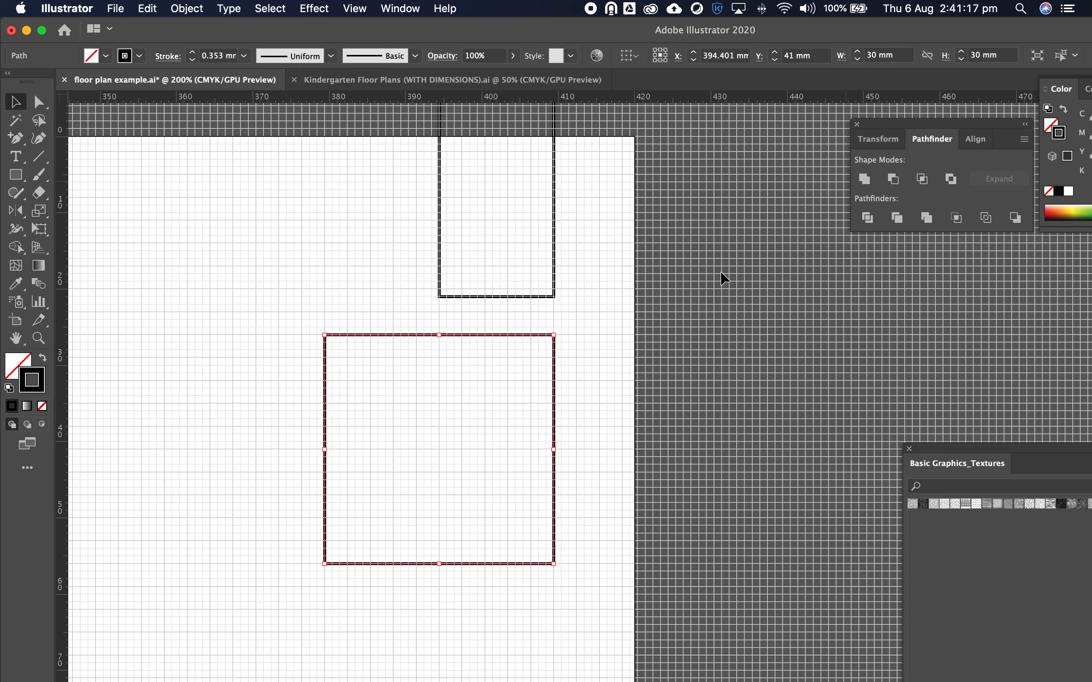
click(609, 377)
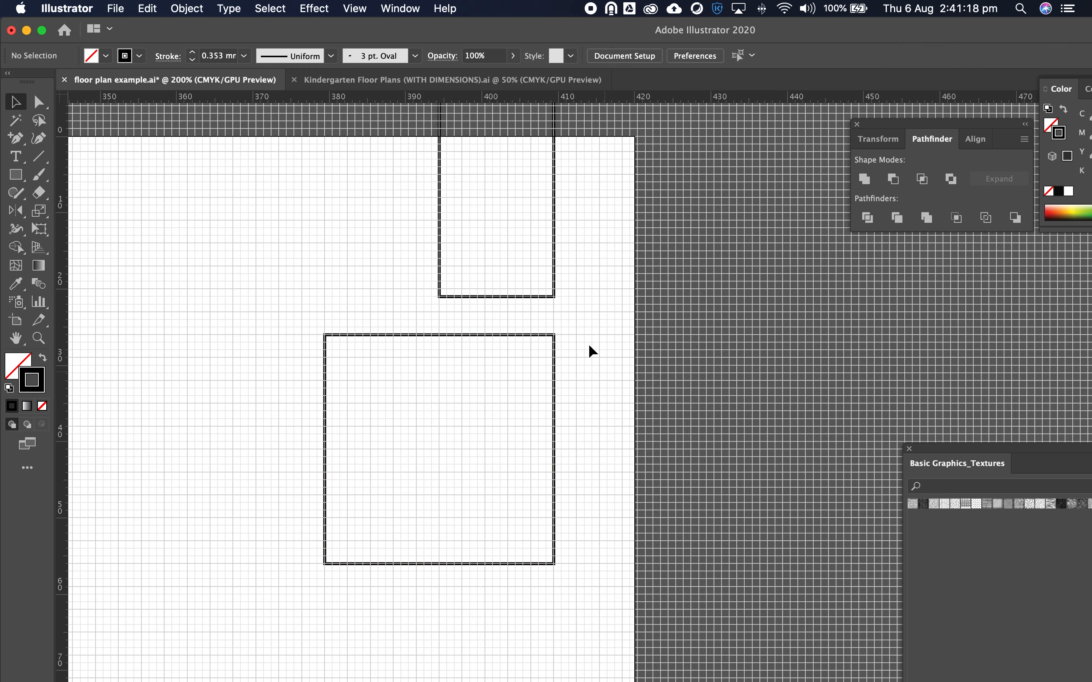
- Move the narrow rectangle down so its bottom edge meets the top of the united room shape
click(553, 261)
drag(553, 262, 554, 289)
click(603, 291)
- Move both room shapes together about 3 mm left and 6 mm down so they lie fully on the artboard
drag(295, 303, 575, 466)
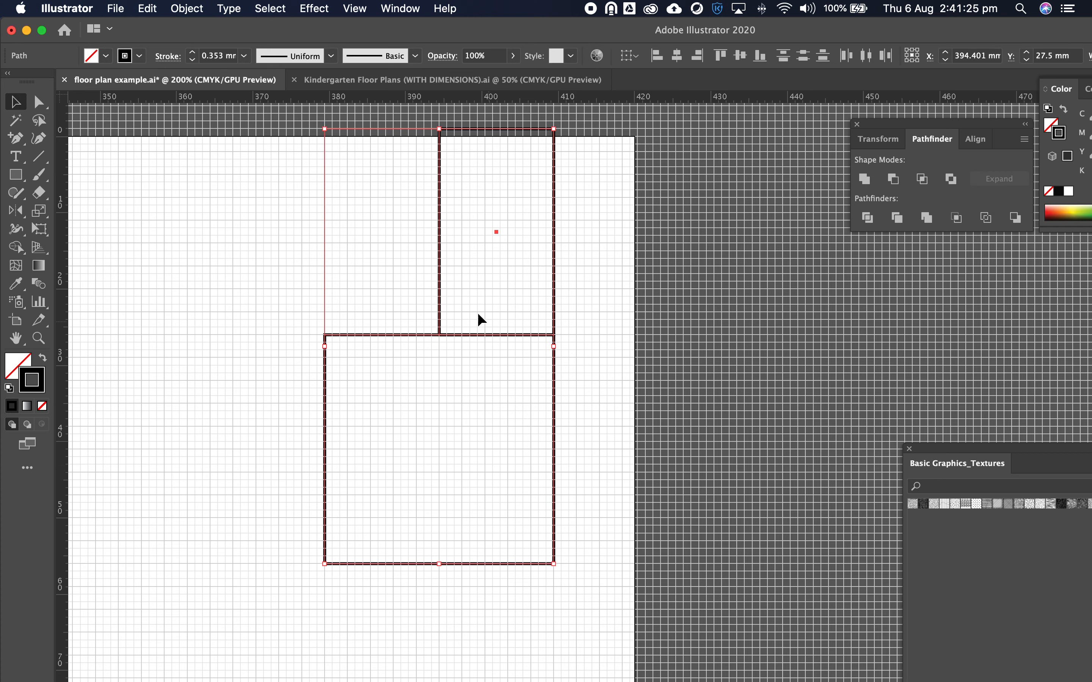
drag(441, 303, 420, 343)
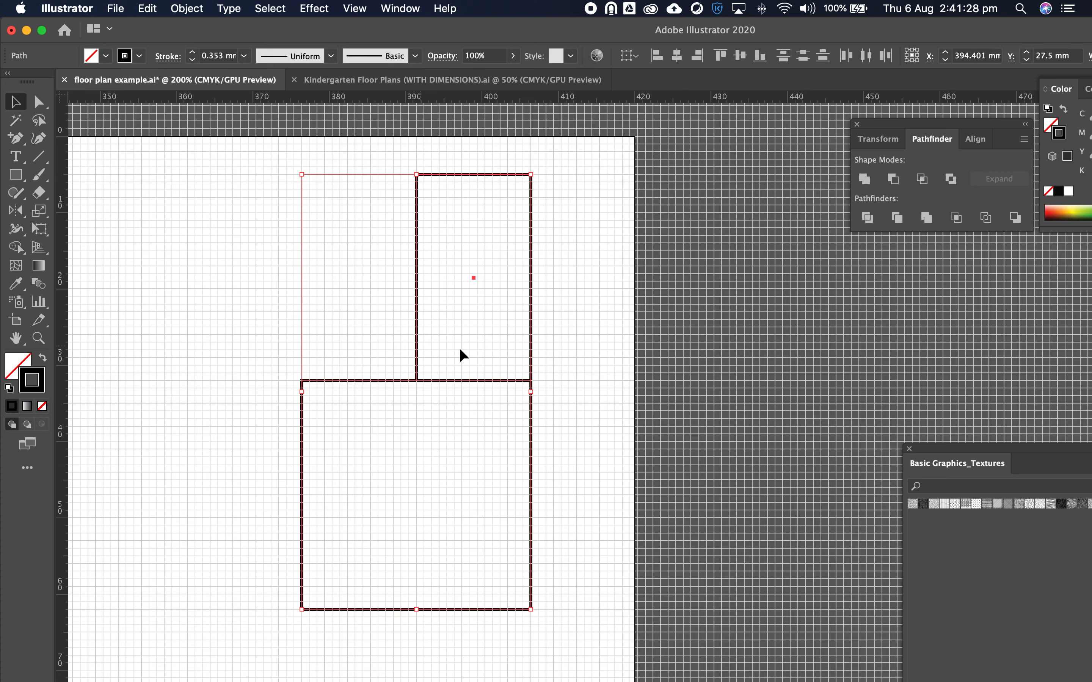
click(581, 359)
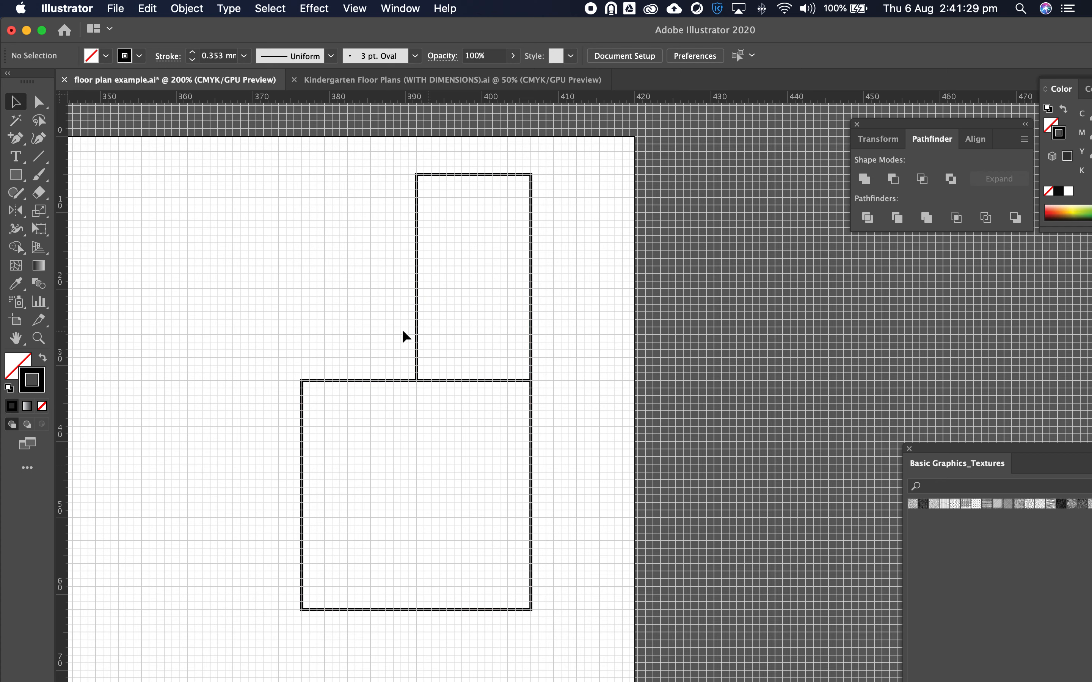
- Draw a thin vertical rectangle 1 mm wide and 15 mm high, rising from the large room's upper-left corner
click(465, 363)
click(625, 409)
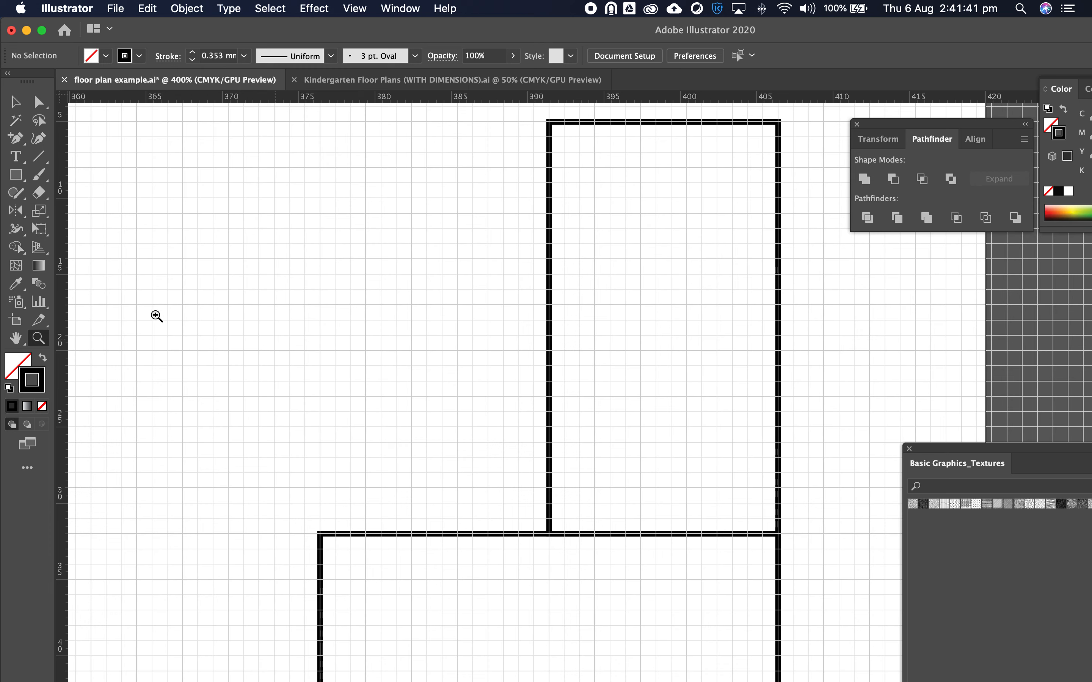
click(15, 175)
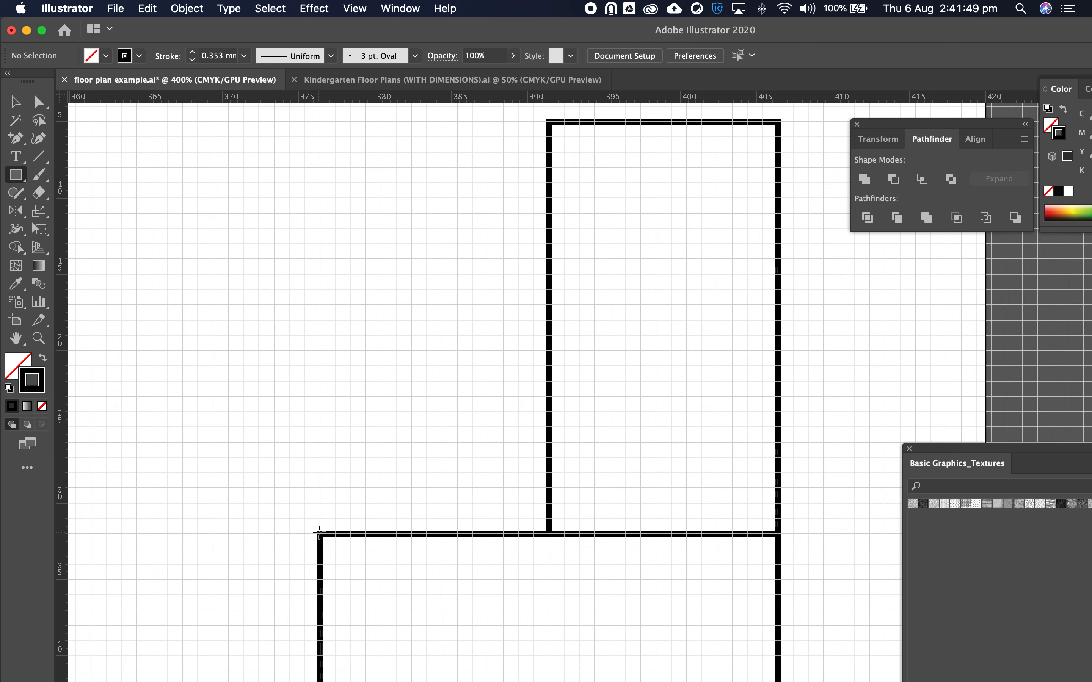
drag(318, 532, 336, 304)
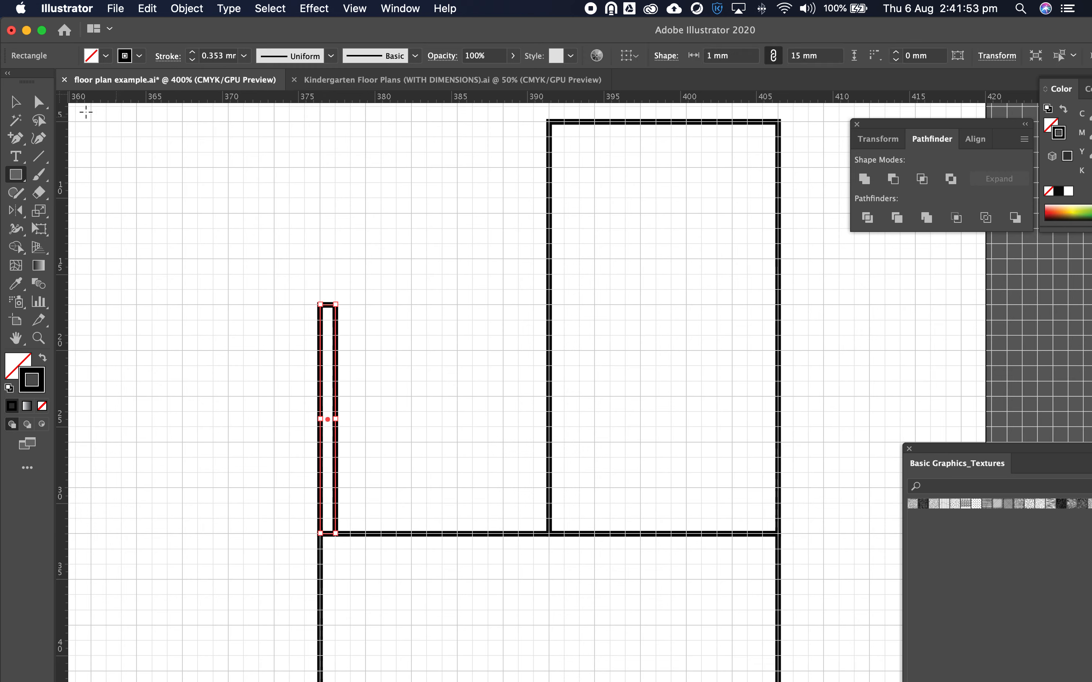
- Set the thin rectangle's height to 12 mm, using its bottom centre as the reference point
click(17, 106)
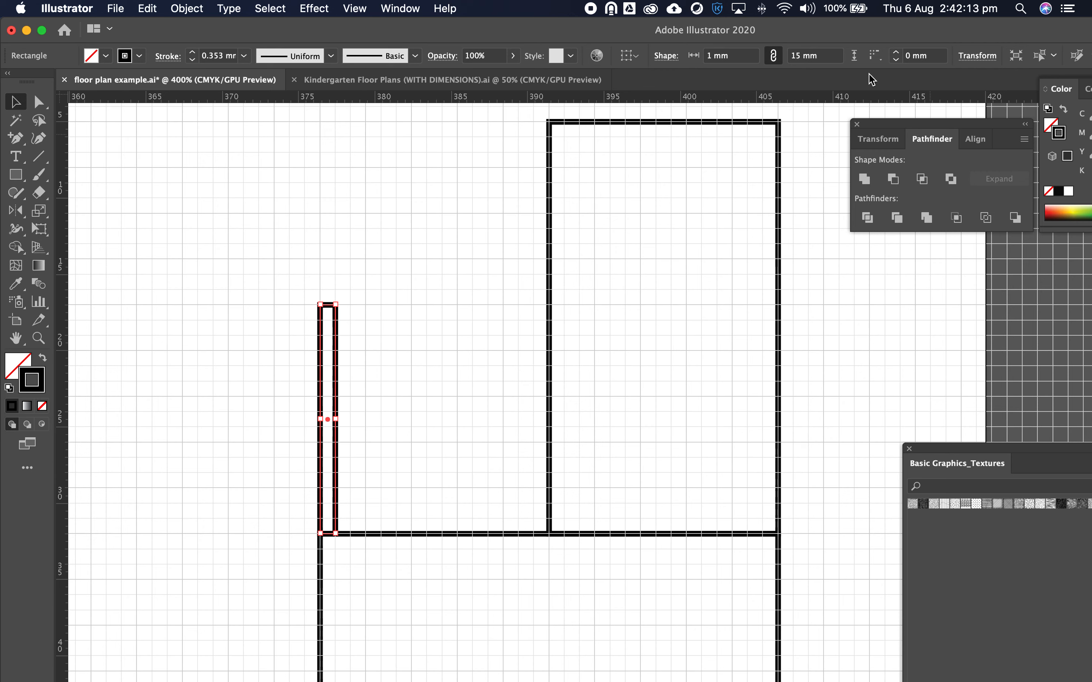
click(977, 56)
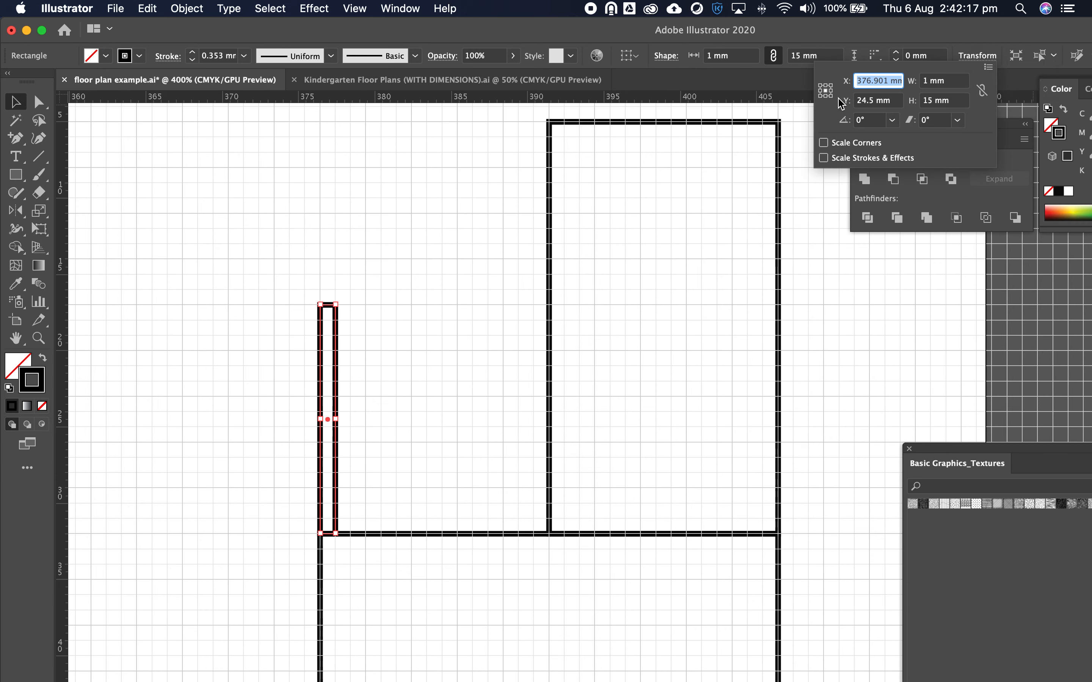
click(825, 96)
click(911, 101)
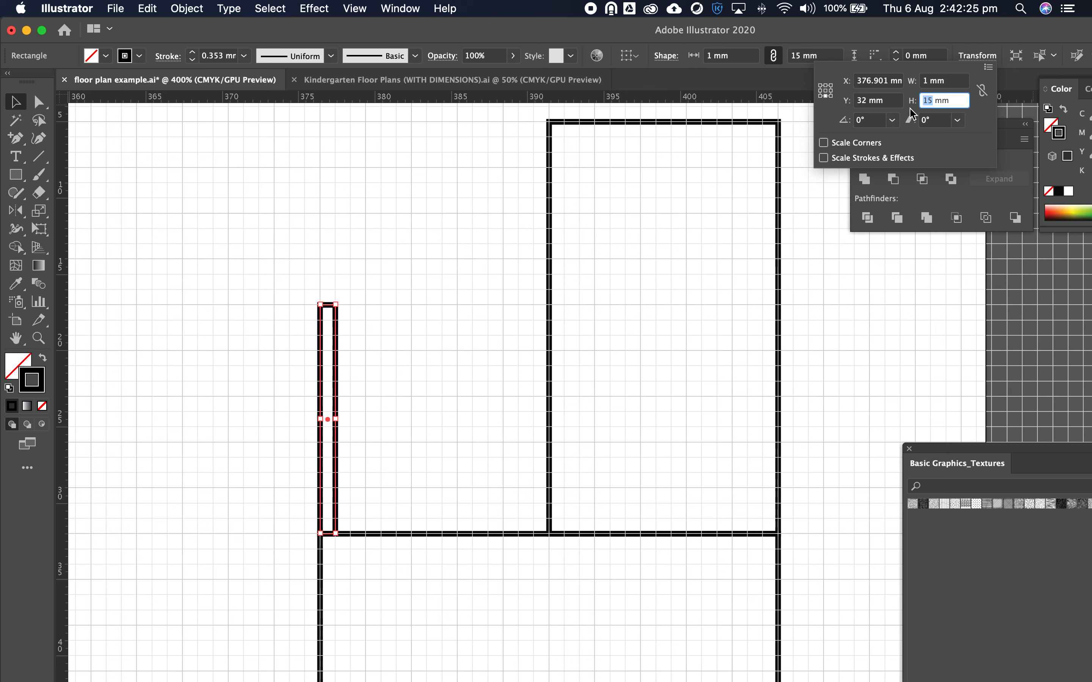
text(12)
key(Return)
click(501, 300)
- Copy the thin rectangle about 8 mm to the right along the large room's top edge
click(338, 412)
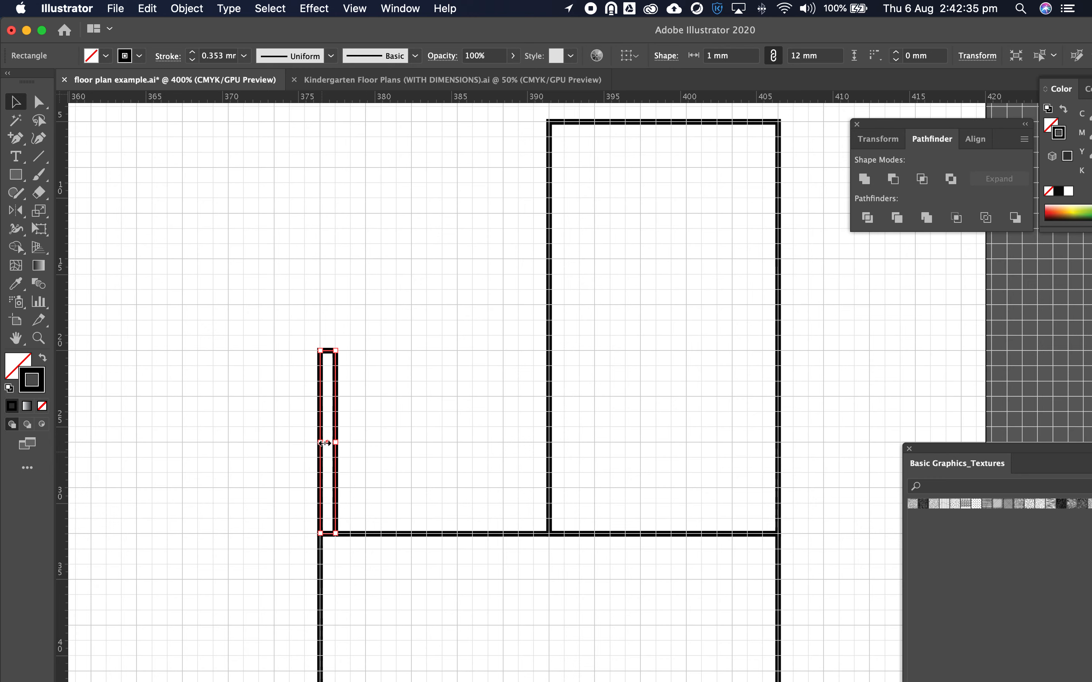
drag(363, 366, 307, 393)
key(z)
click(479, 464)
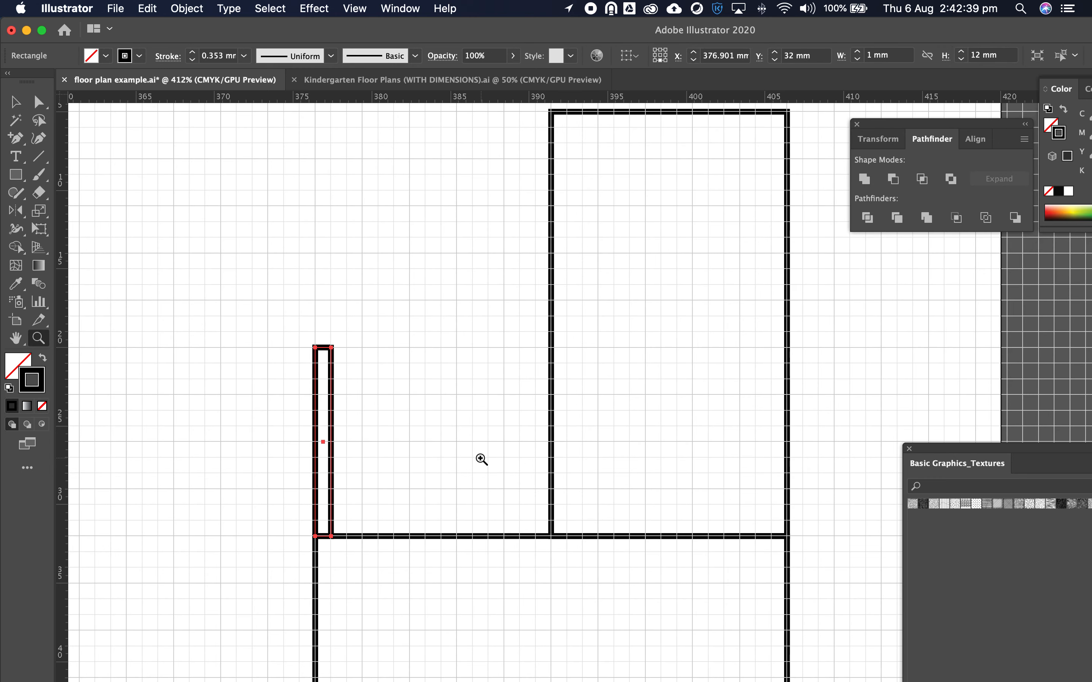
click(618, 411)
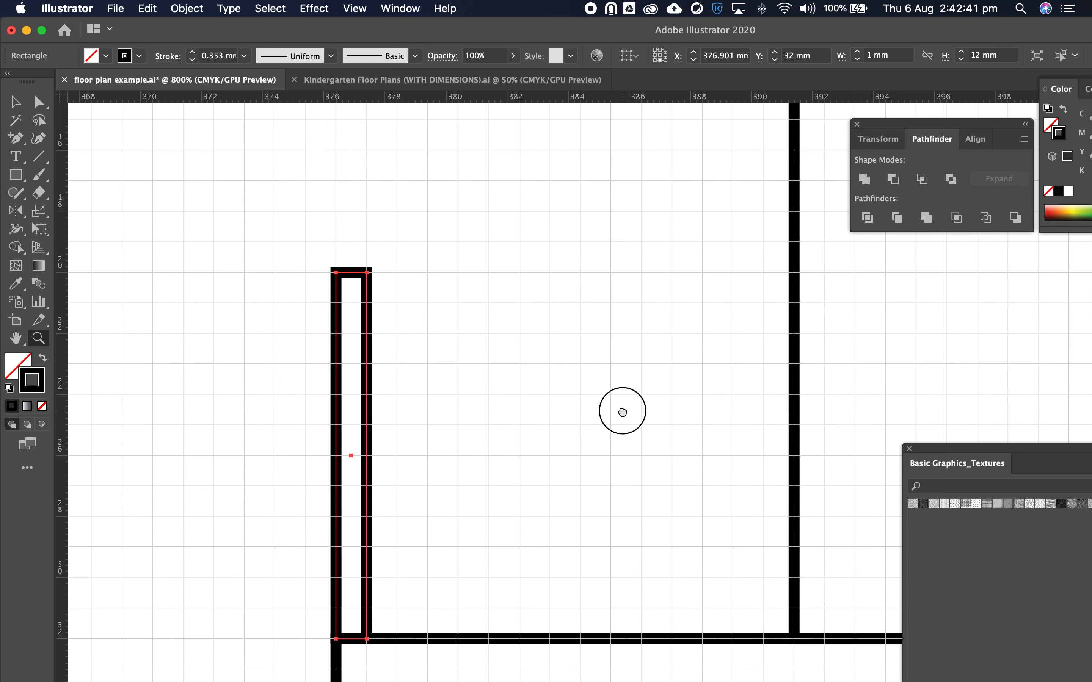
key(space)
drag(639, 416, 483, 373)
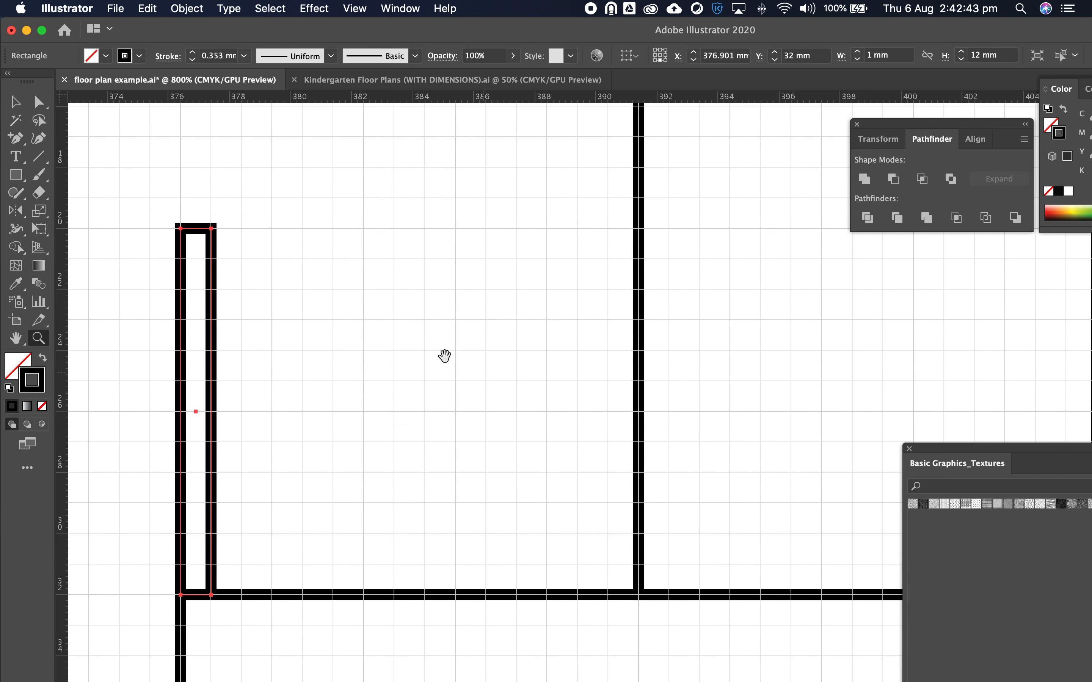
click(14, 106)
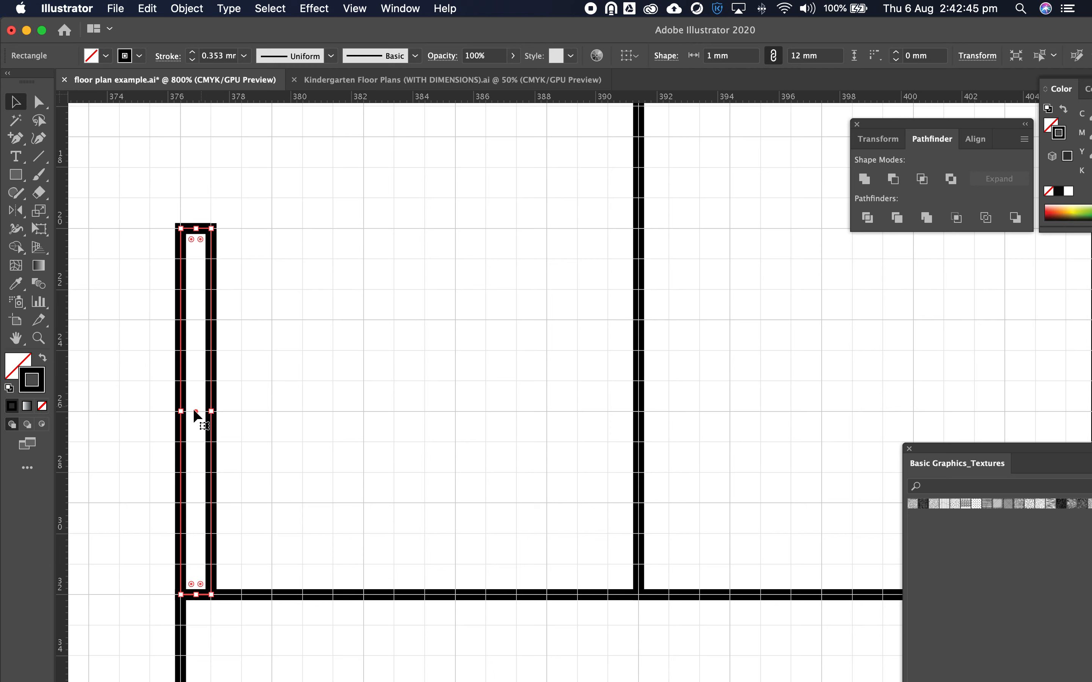
drag(193, 410, 428, 404)
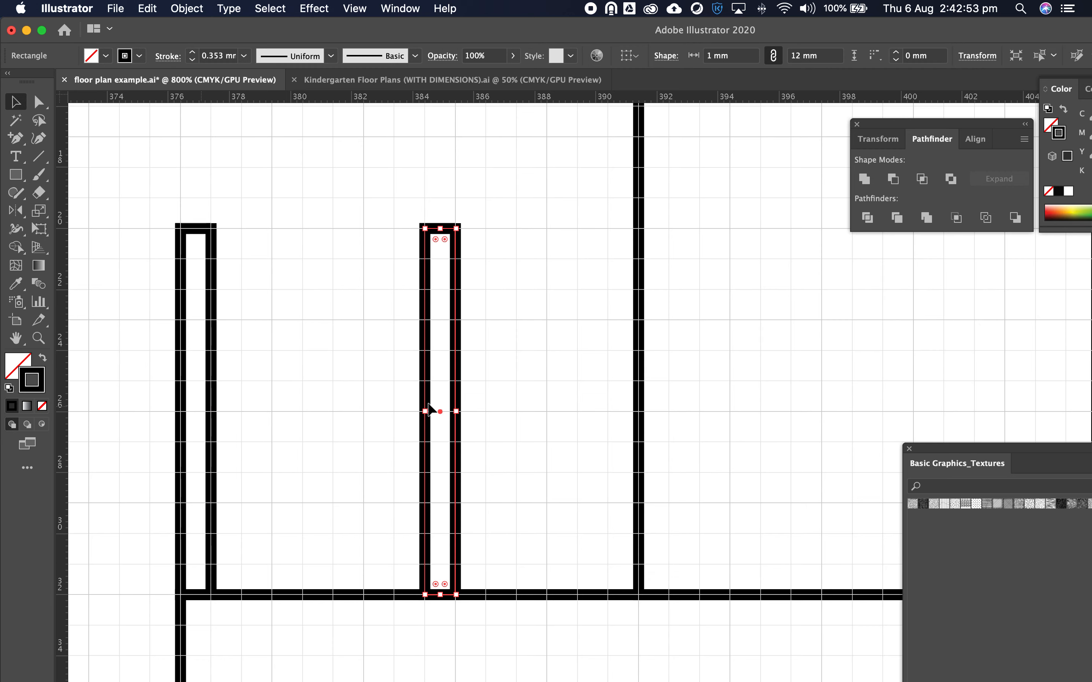
click(368, 402)
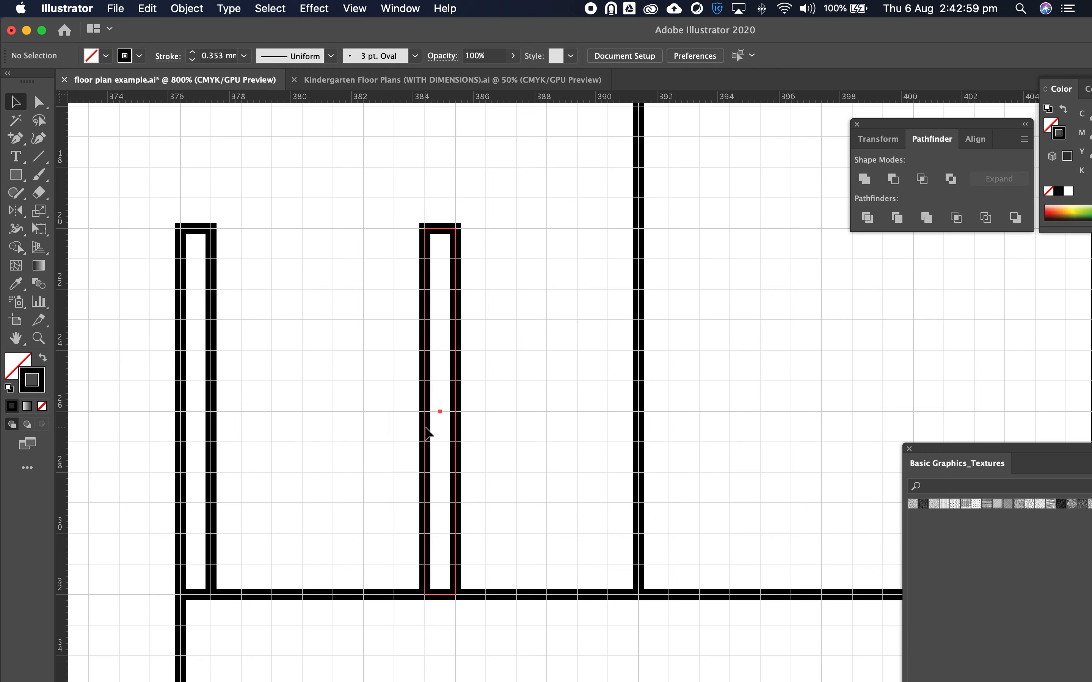
- Move the copied thin rectangle about 1 mm to the left along the room's top edge
click(437, 416)
drag(436, 416, 413, 410)
click(546, 462)
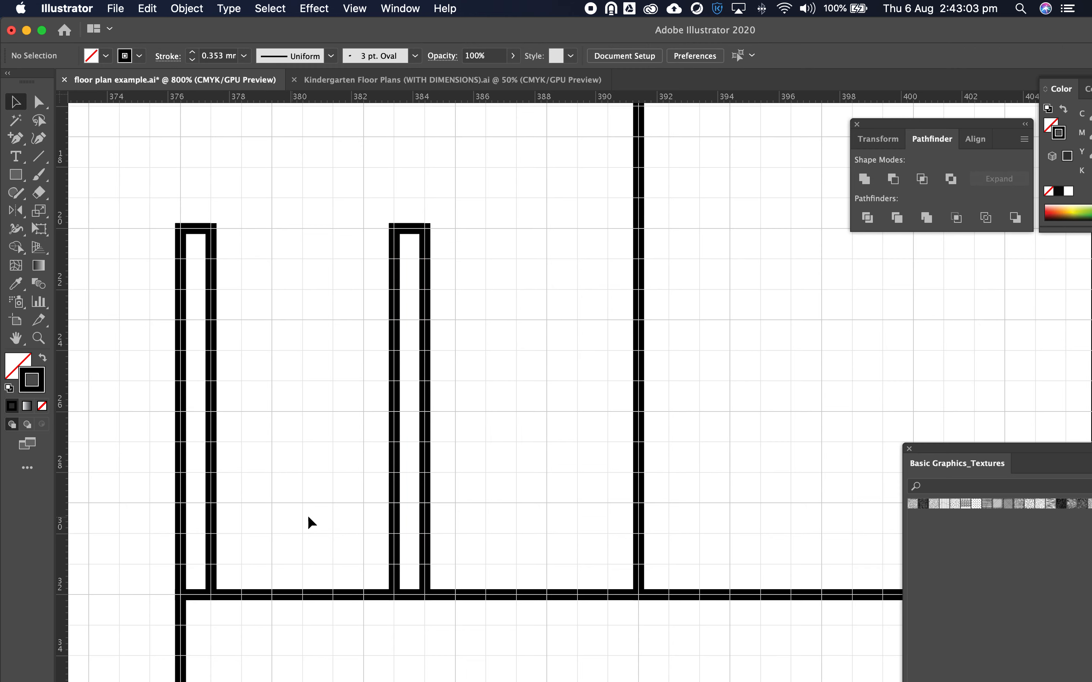
click(16, 175)
drag(210, 229, 579, 351)
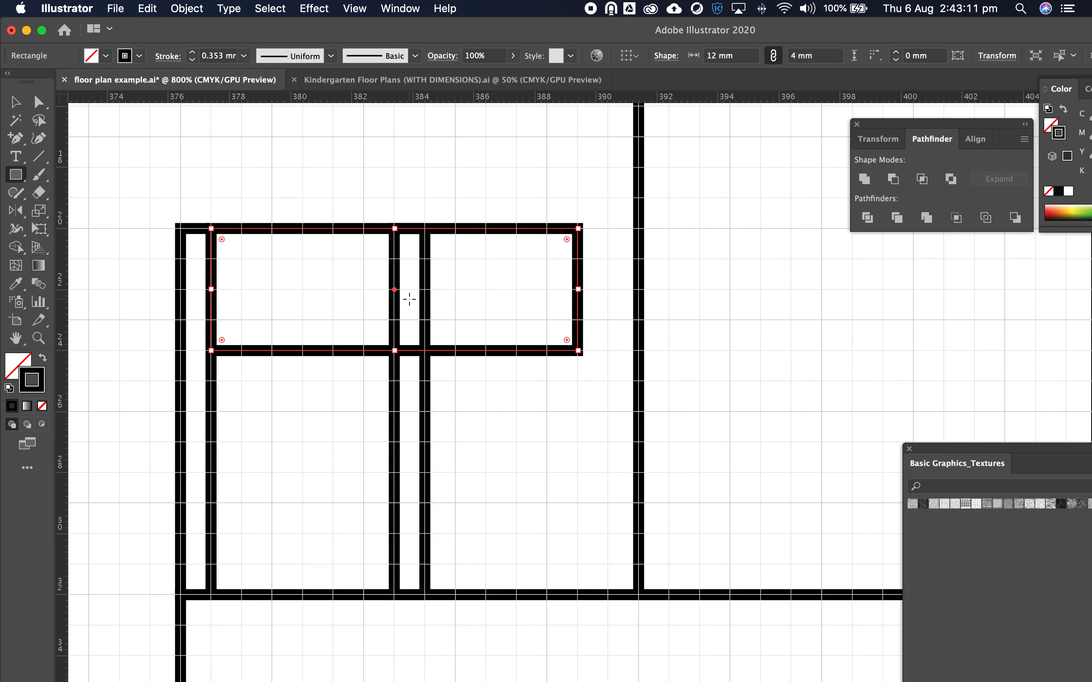
key(Delete)
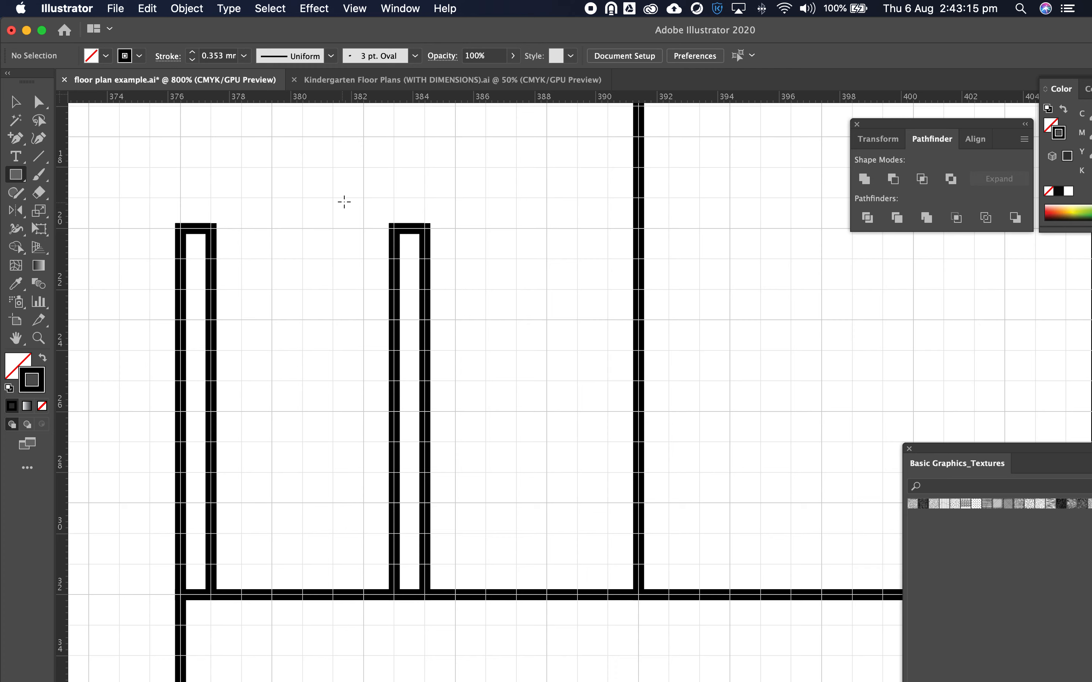
- Draw a thin horizontal rectangle 15 mm wide and 1 mm high across the tops of the two vertical partitions, ending at the upper room's wall
drag(179, 198, 638, 230)
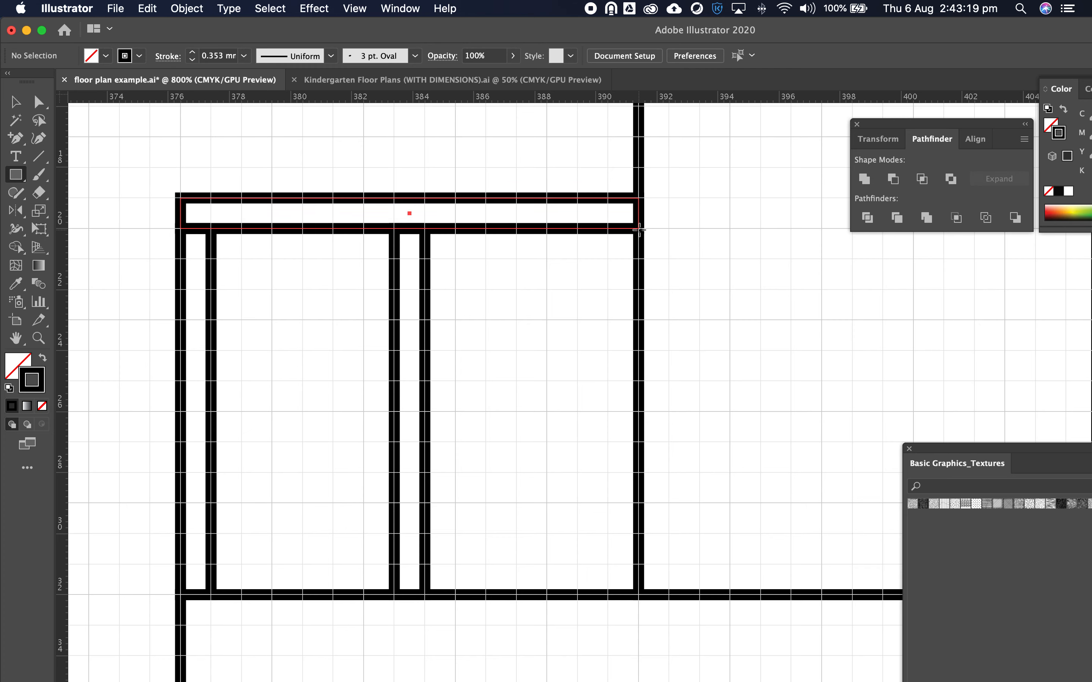
click(16, 102)
click(163, 167)
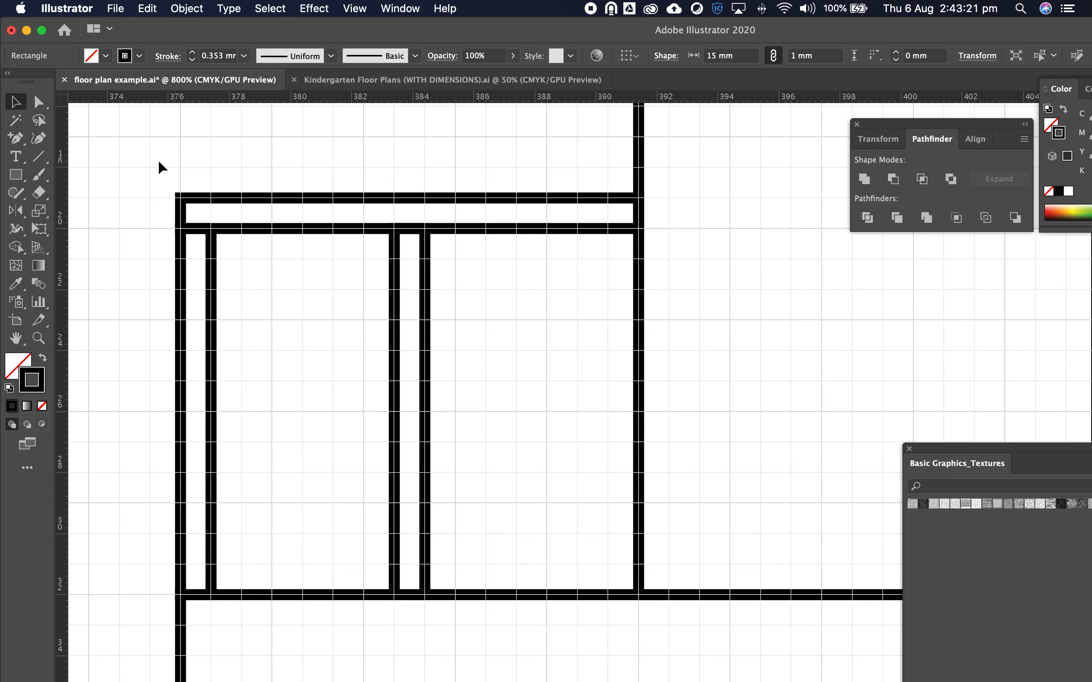
- Set the stroke of the horizontal rectangle and both thin vertical partitions to 0.3 mm
drag(178, 175, 497, 353)
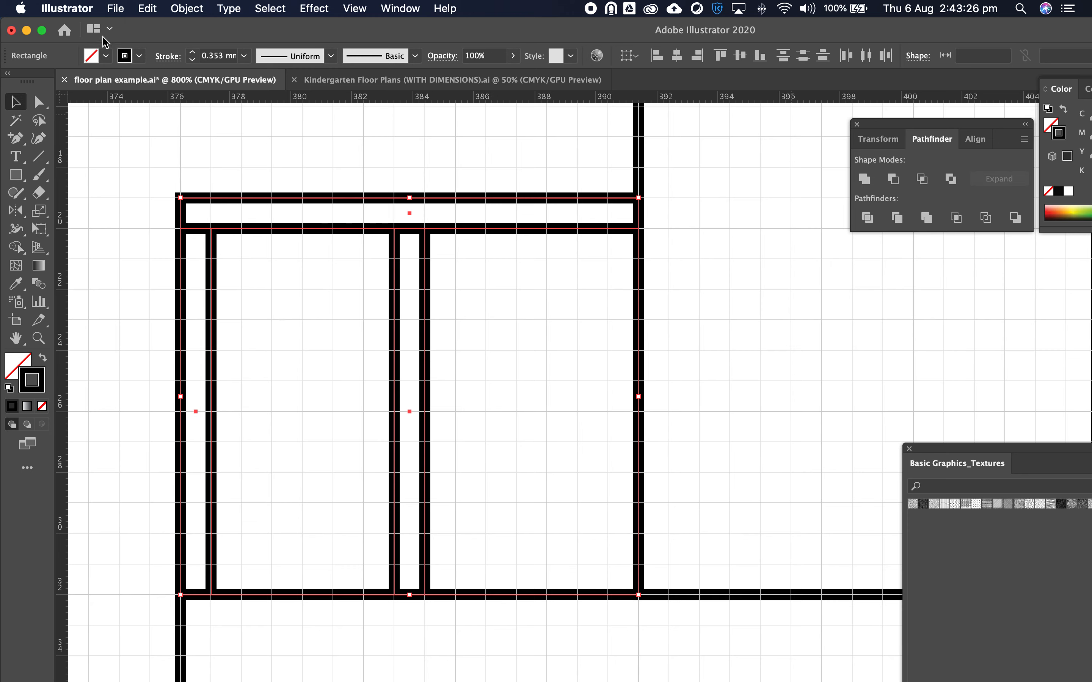
click(42, 31)
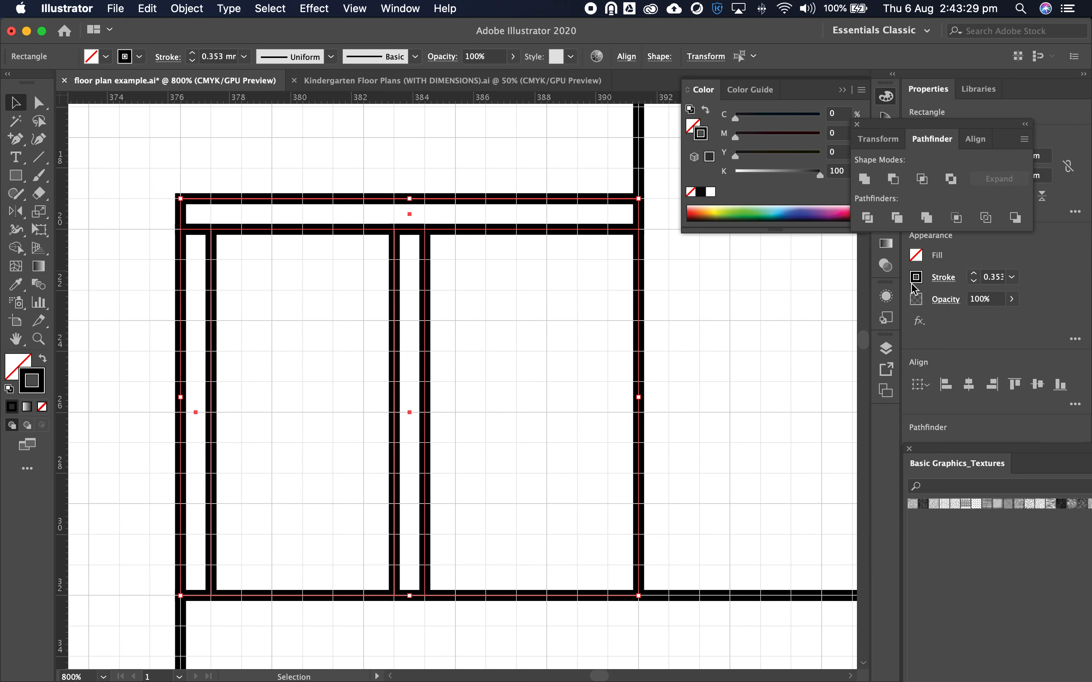
click(992, 277)
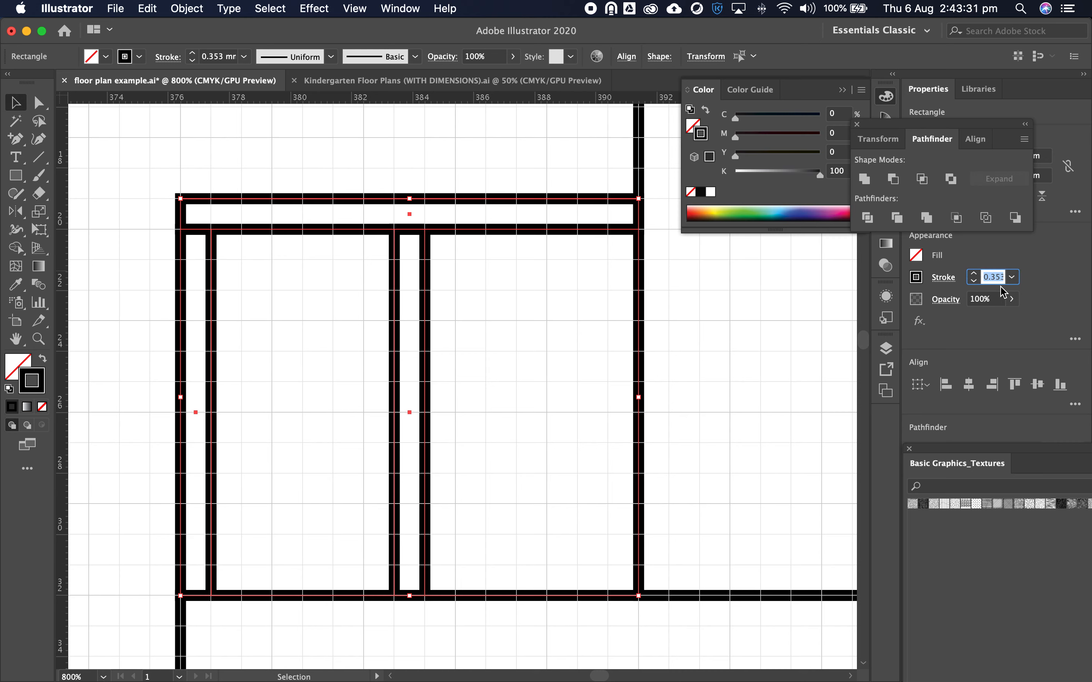
text(.)
key(Return)
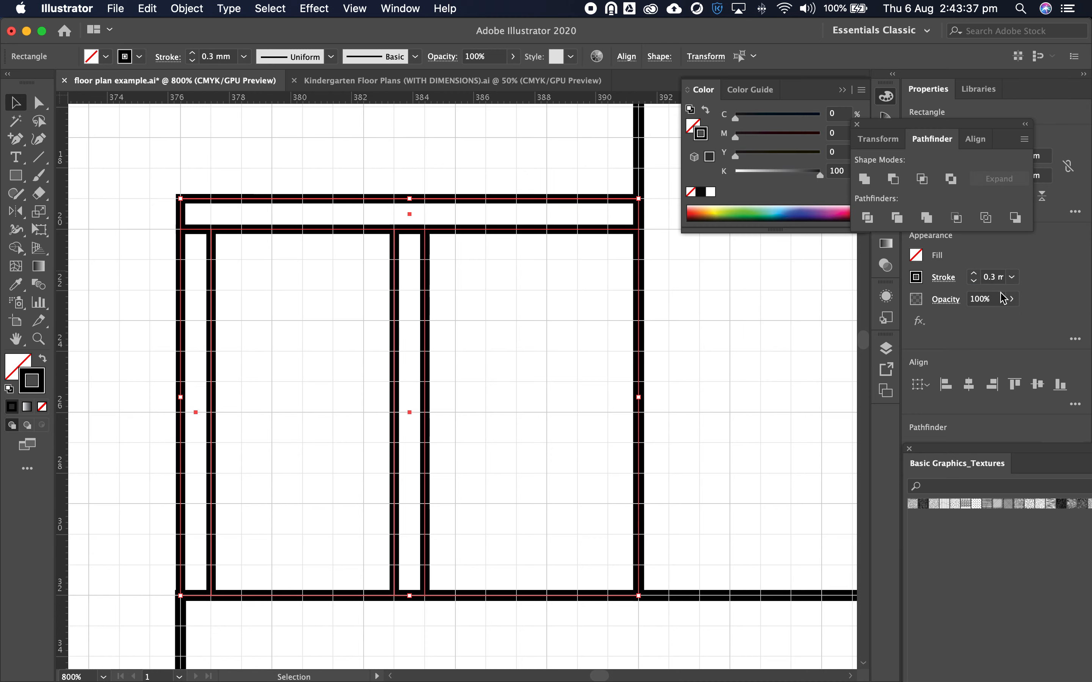
click(552, 434)
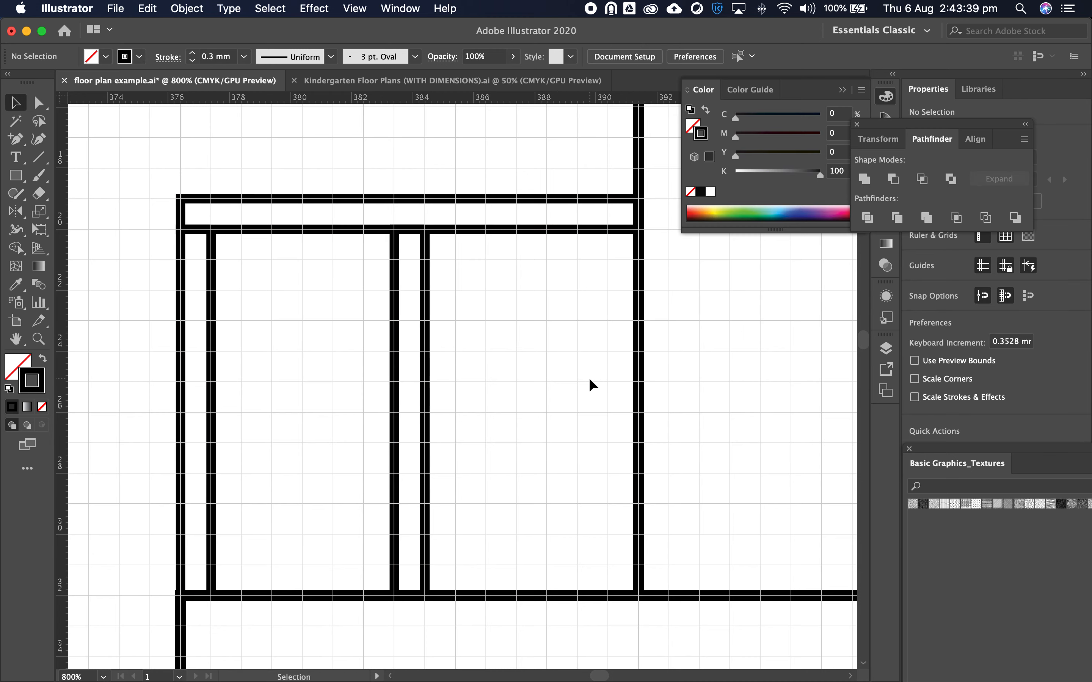
- Copy the tall upper room and the large room together about 37 mm to the left, level with the originals
key(z)
alt+click(555, 366)
alt+click(580, 383)
alt+click(408, 404)
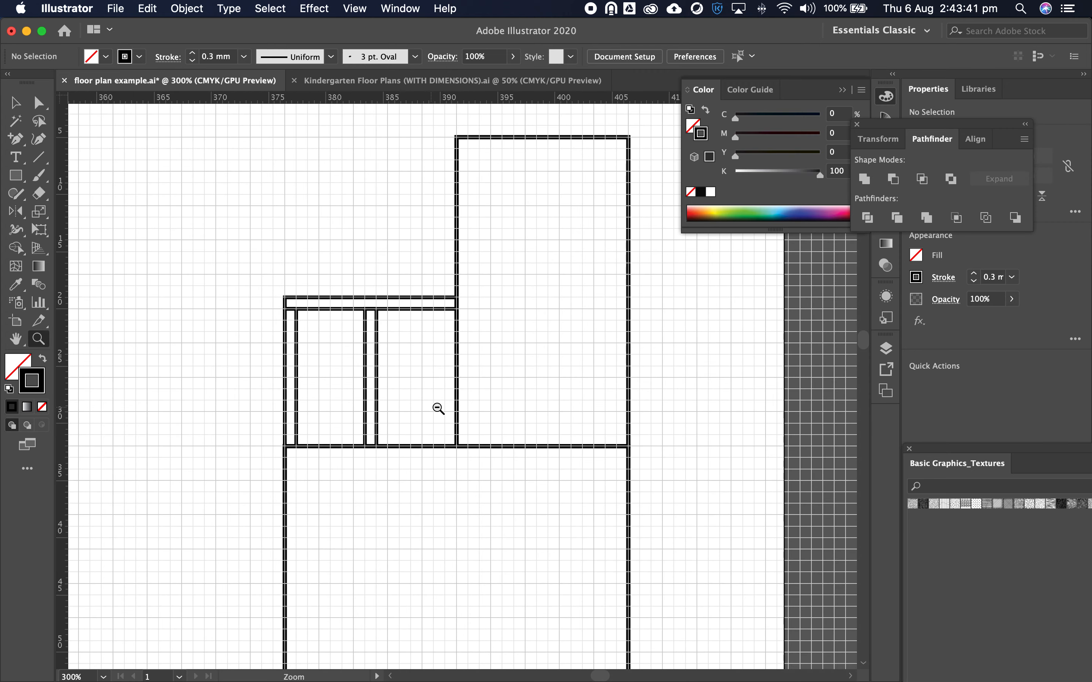
drag(426, 410, 412, 415)
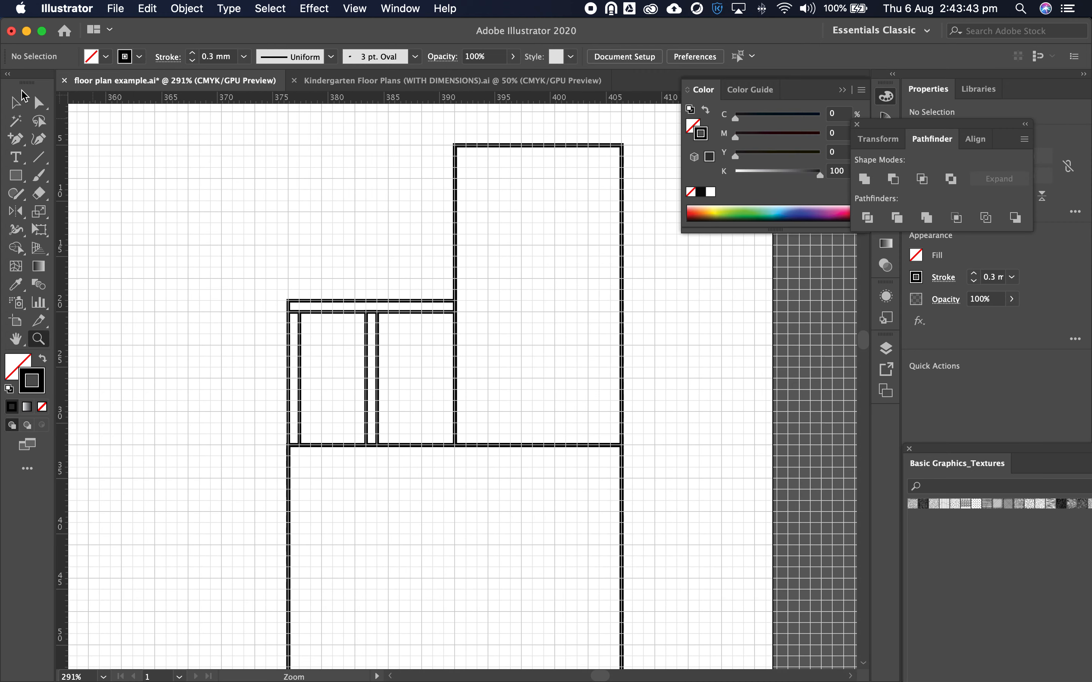
click(19, 100)
drag(237, 177, 444, 169)
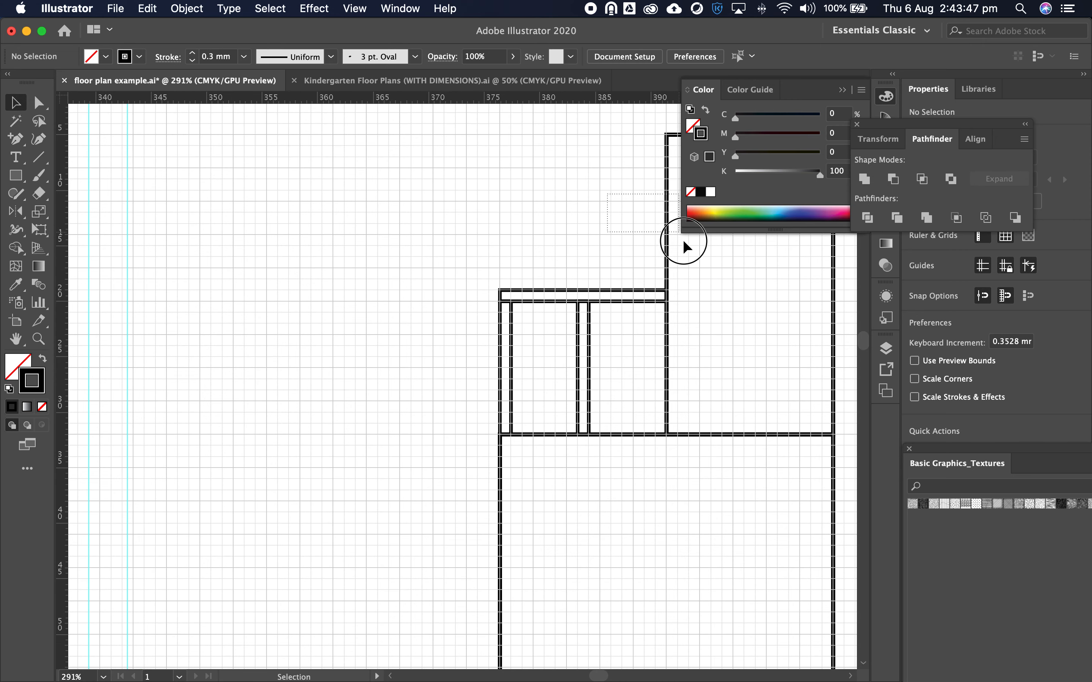
drag(682, 239, 681, 241)
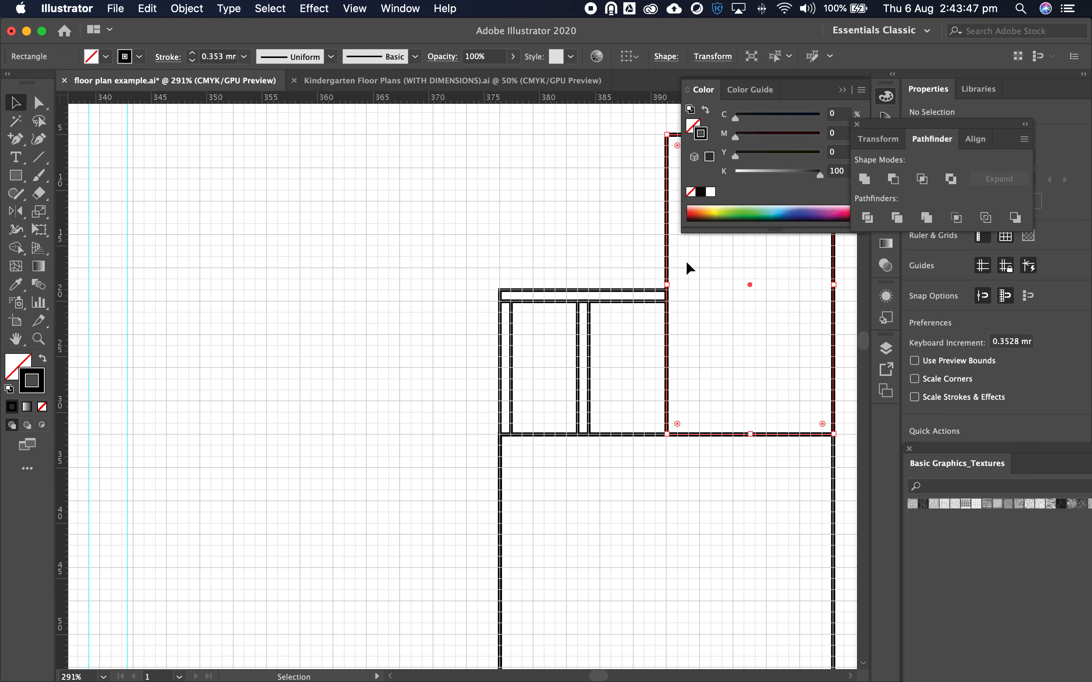
shift+click(500, 485)
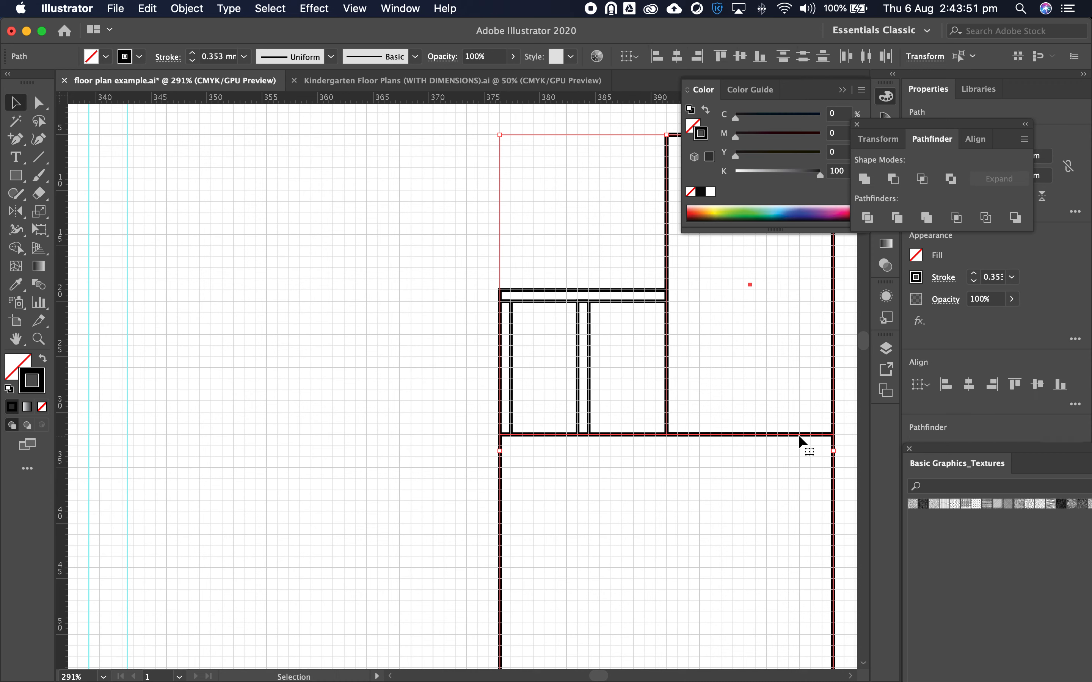
drag(797, 434, 396, 434)
click(243, 311)
- Widen the copied upper room leftward to about 30 mm so it spans the full width of the copied large room
click(256, 284)
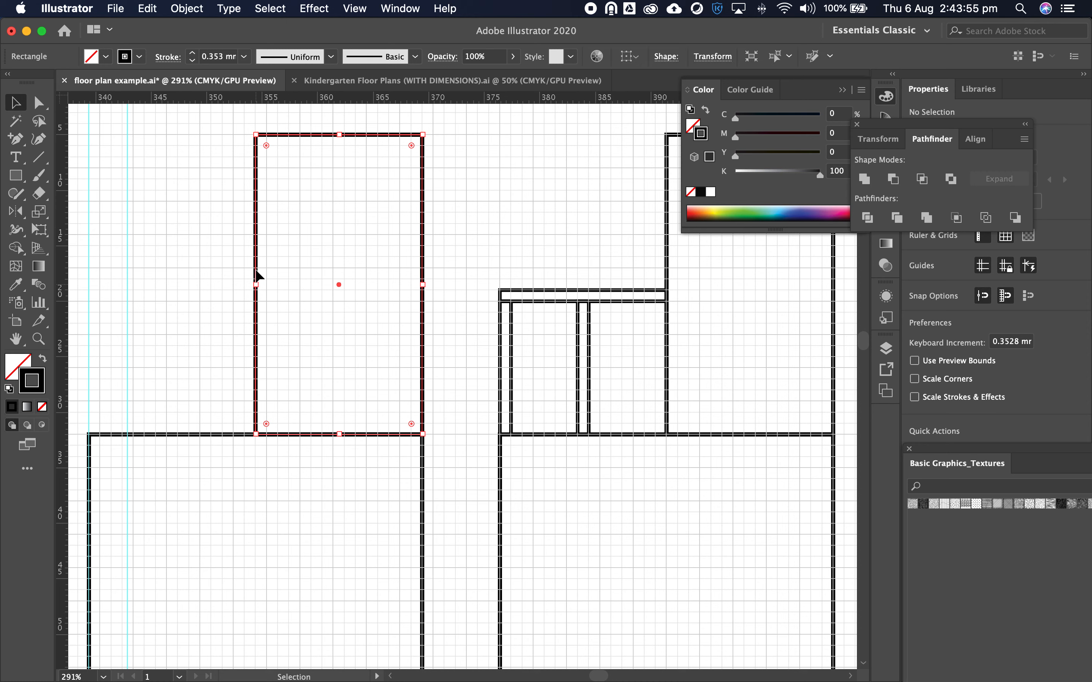
drag(255, 287, 94, 294)
click(450, 334)
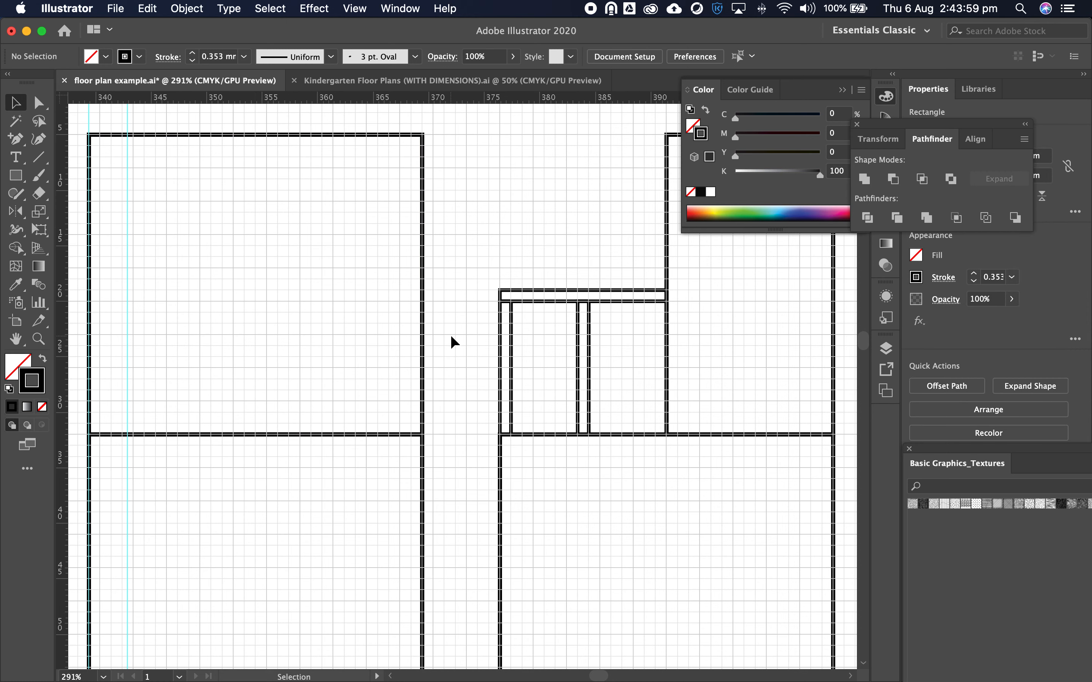
- Copy the horizontal rectangle and both vertical partitions to the matching position in the copied rooms, against the left wall
click(628, 346)
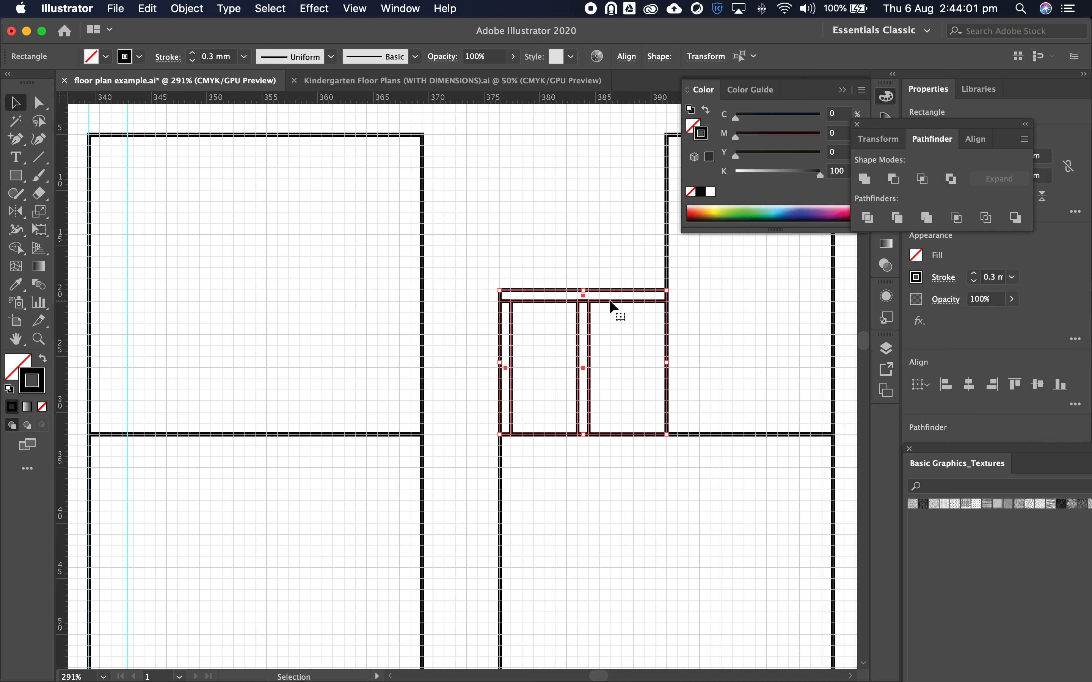
drag(609, 300, 199, 312)
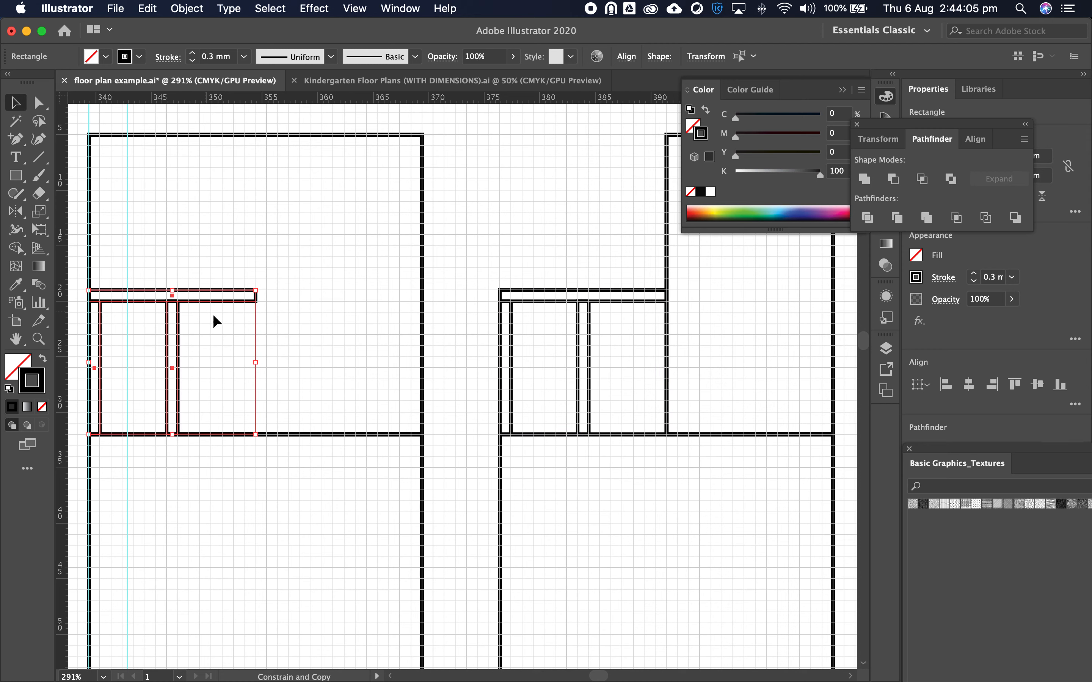
click(270, 310)
- Stretch the copied horizontal rectangle to the room's right wall, making it about 30 mm wide
click(254, 301)
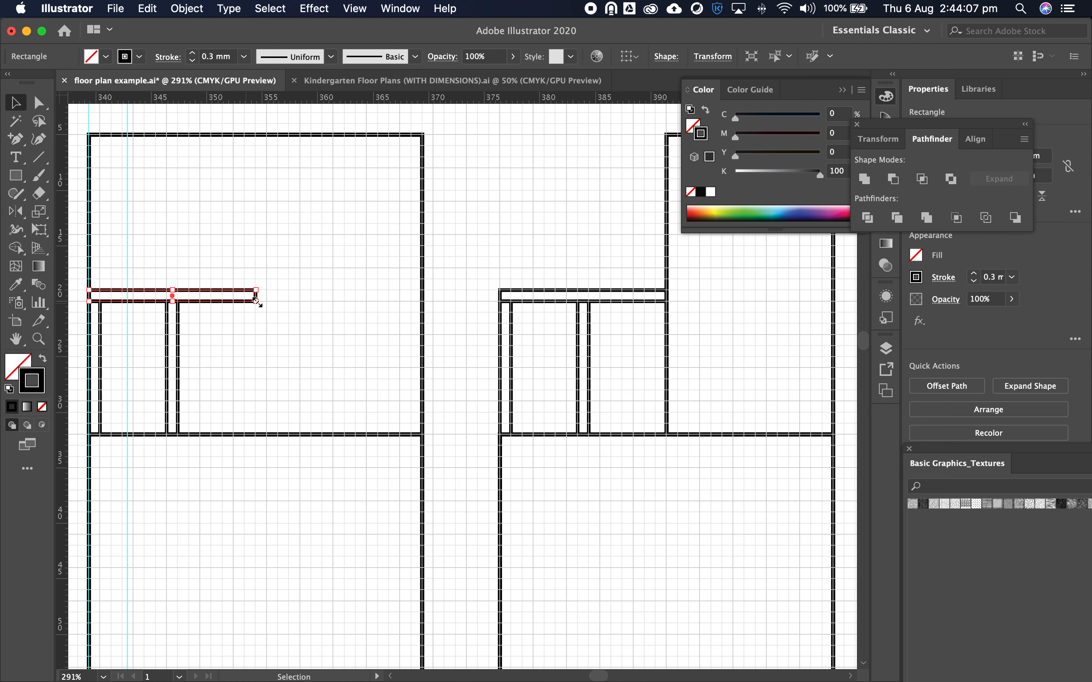
drag(254, 301, 424, 299)
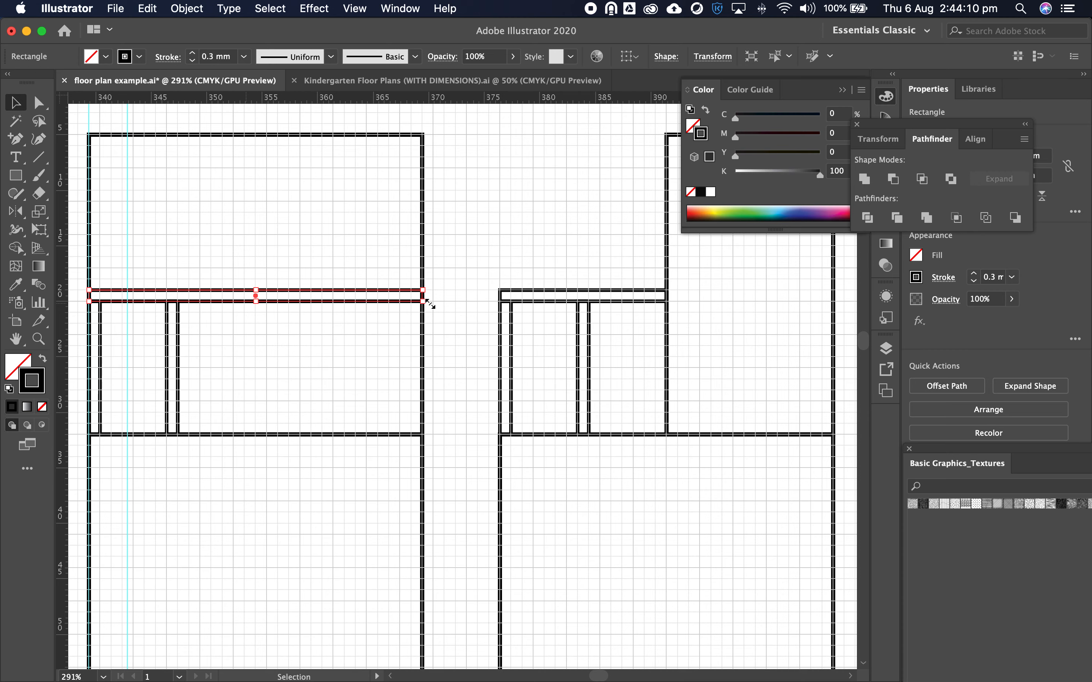
click(458, 312)
- Move the second vertical partition of the copied plan against the room's right wall
click(171, 375)
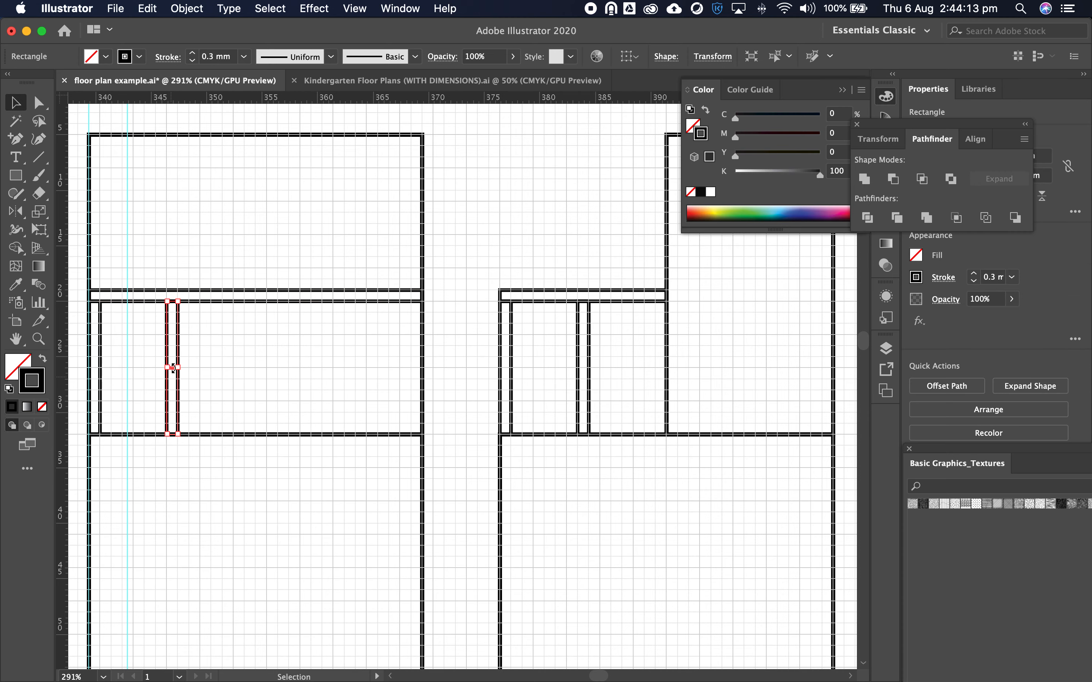
key(z)
click(374, 380)
click(409, 385)
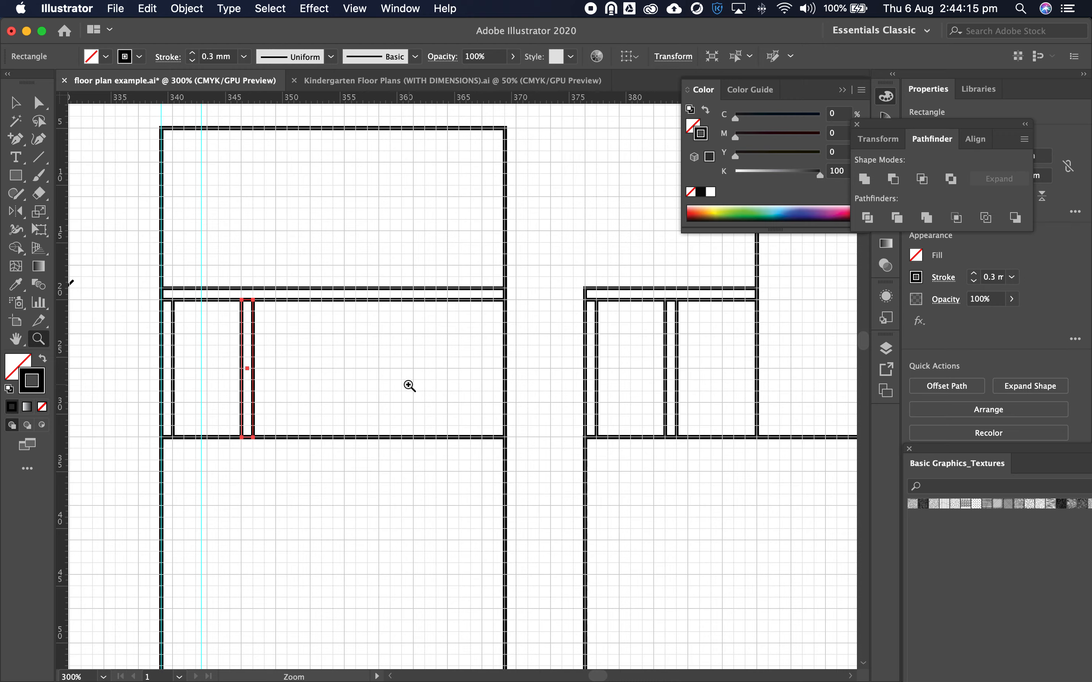
key(v)
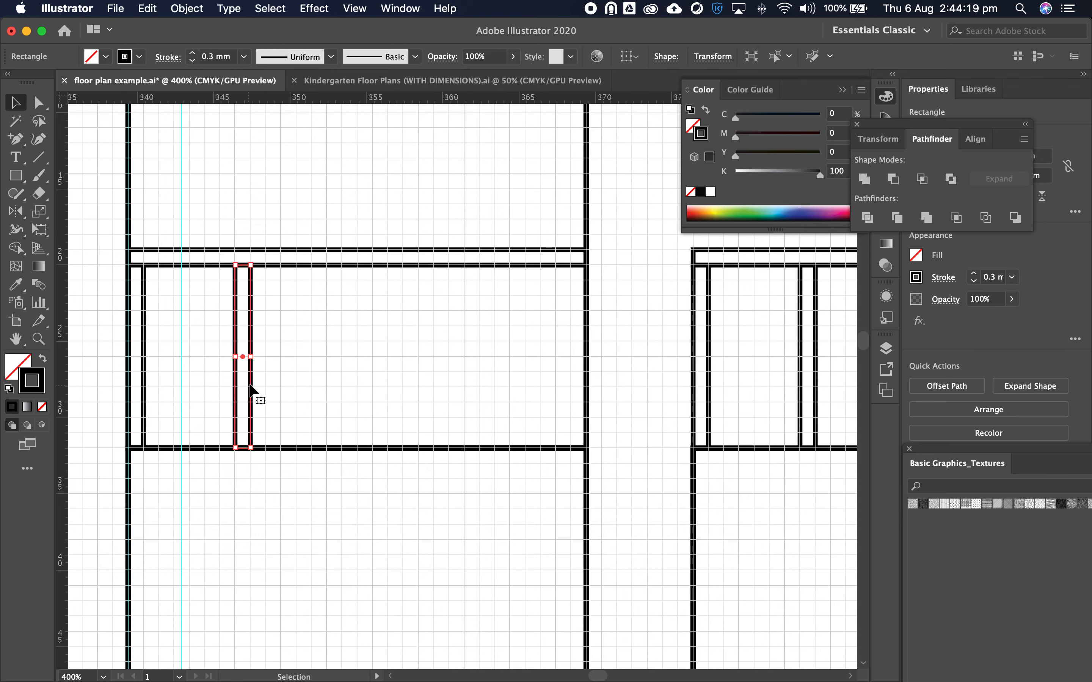
drag(262, 383, 583, 390)
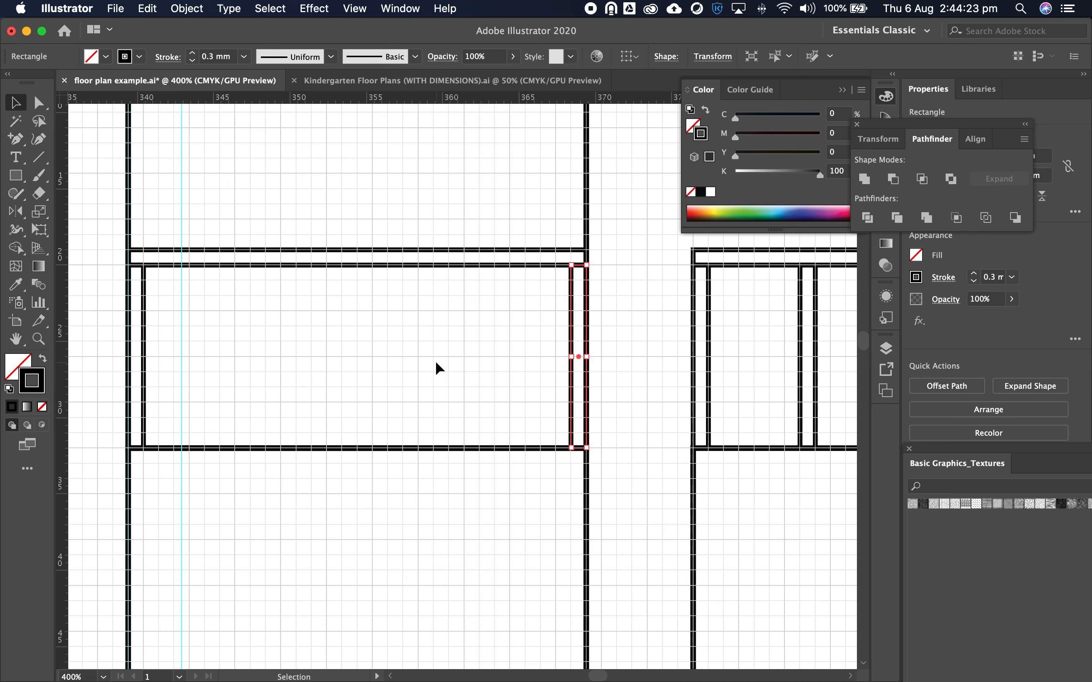
click(393, 362)
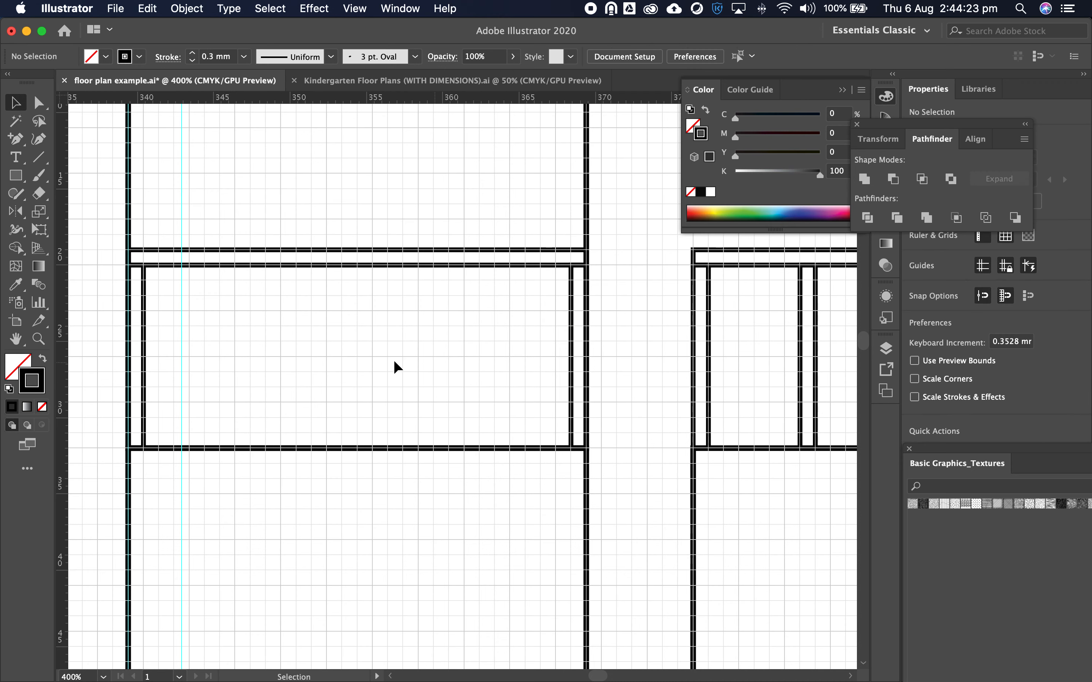
- Blend the left and right vertical partitions below the horizontal rectangle with the Blend tool
click(143, 373)
shift+click(571, 389)
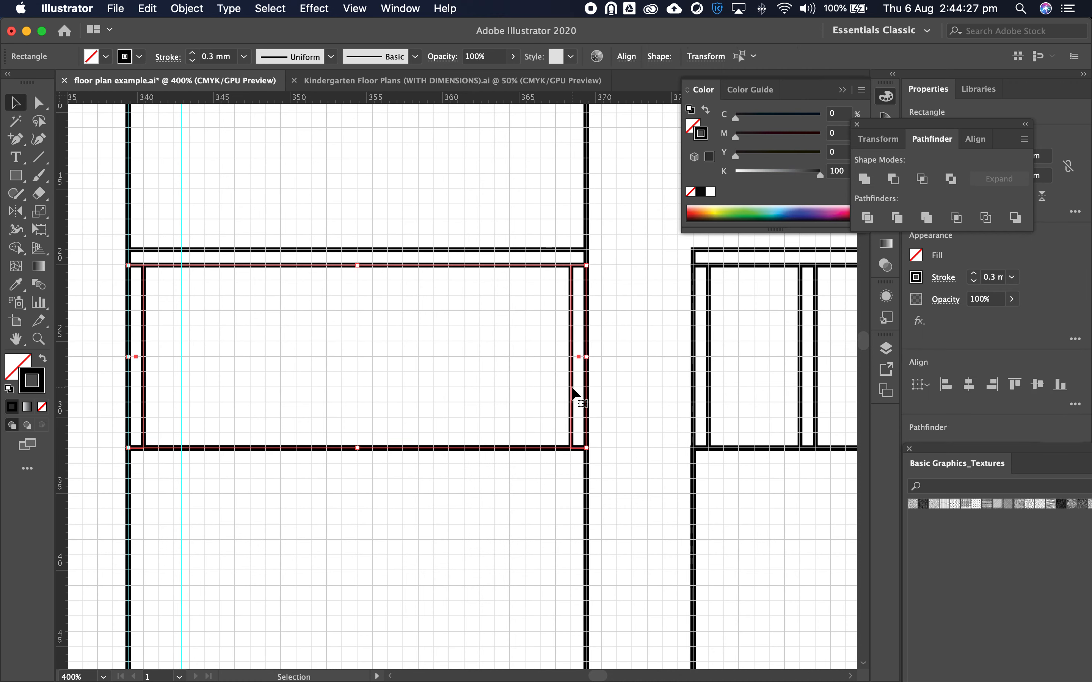
click(39, 285)
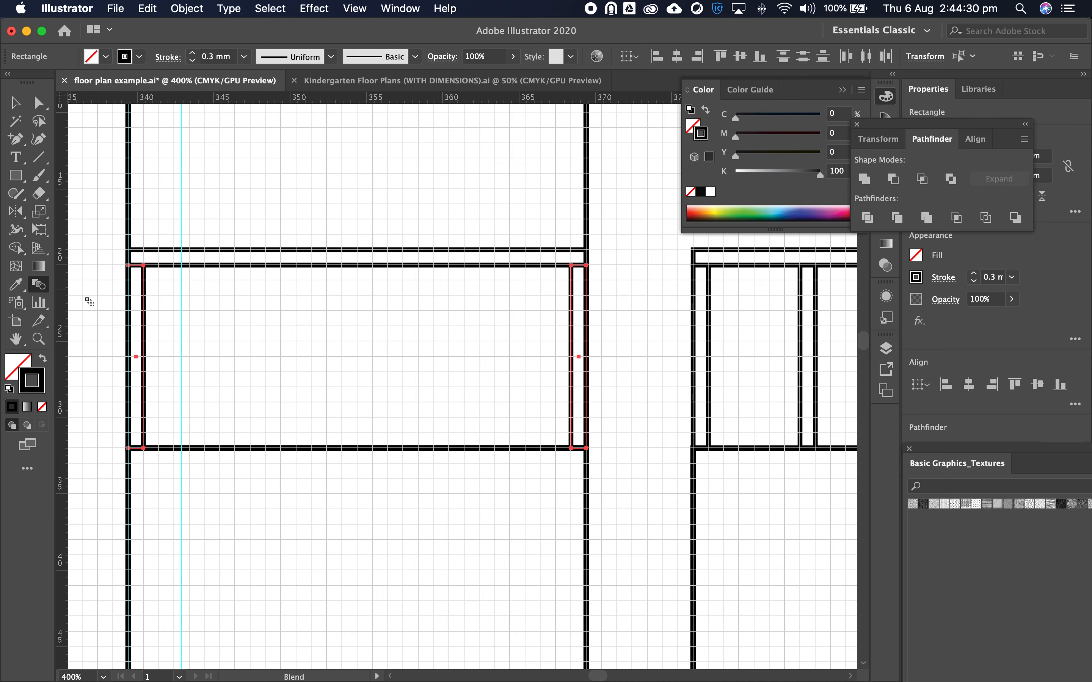
click(136, 357)
click(136, 360)
click(577, 359)
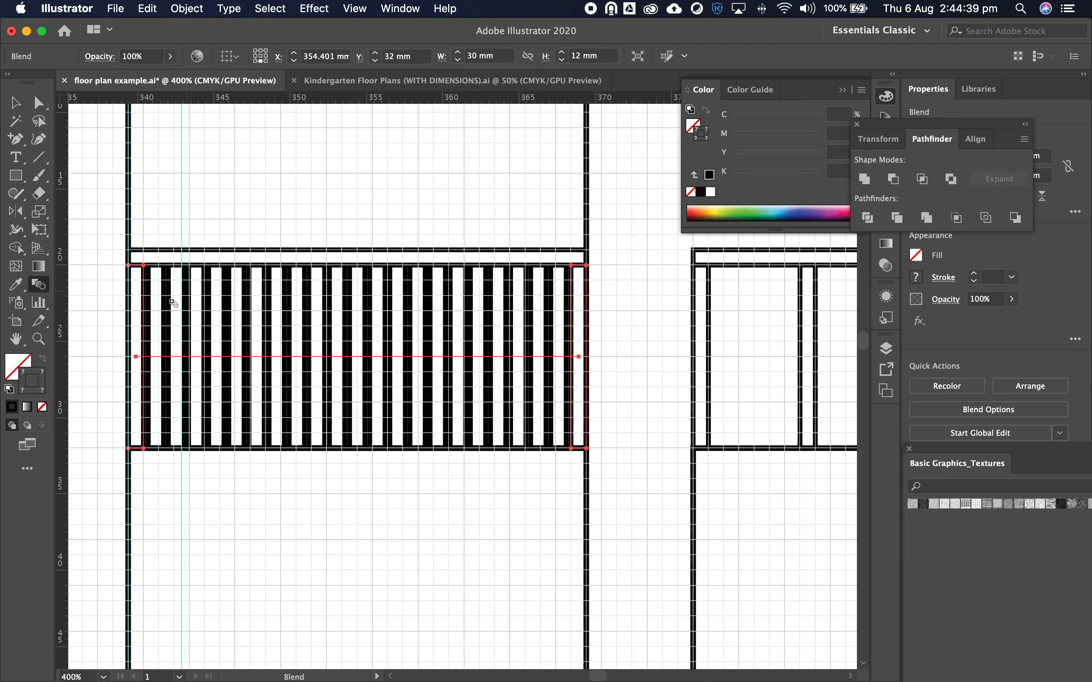
- Change the blend's spacing to Specified Steps and enable the preview
double_click(39, 285)
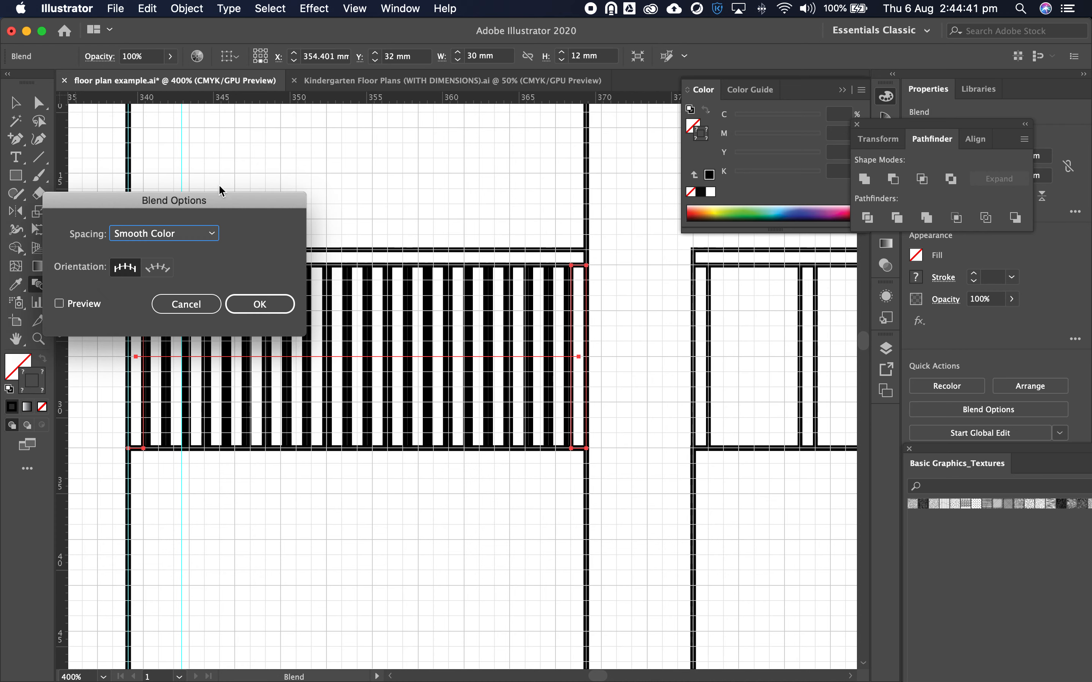
drag(204, 204, 479, 171)
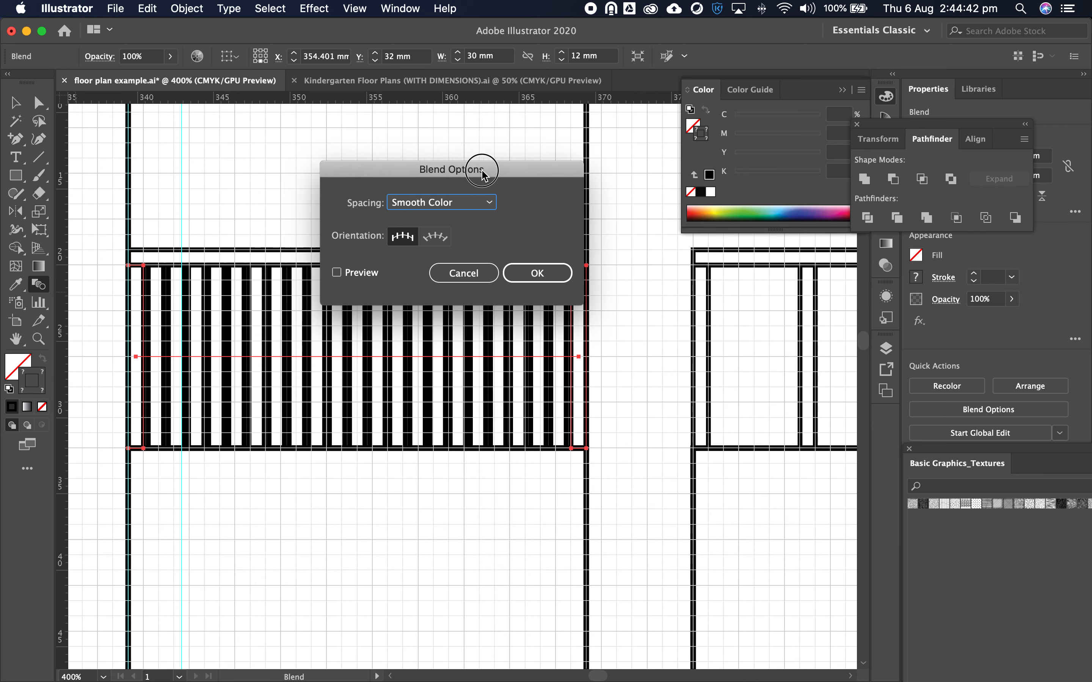
click(431, 205)
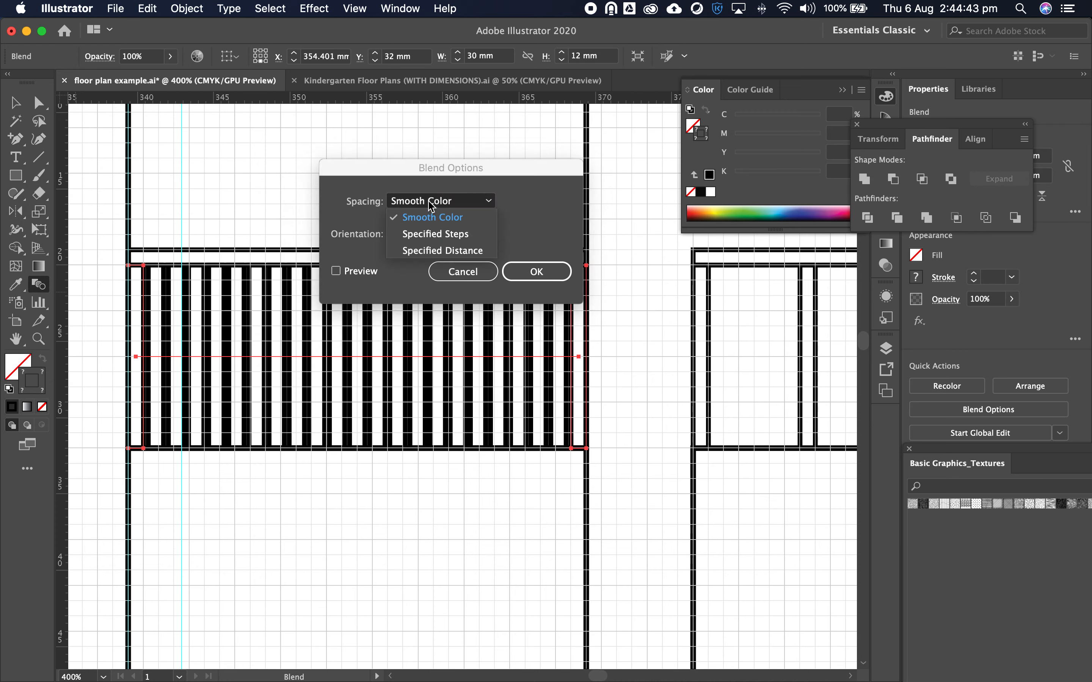
click(443, 235)
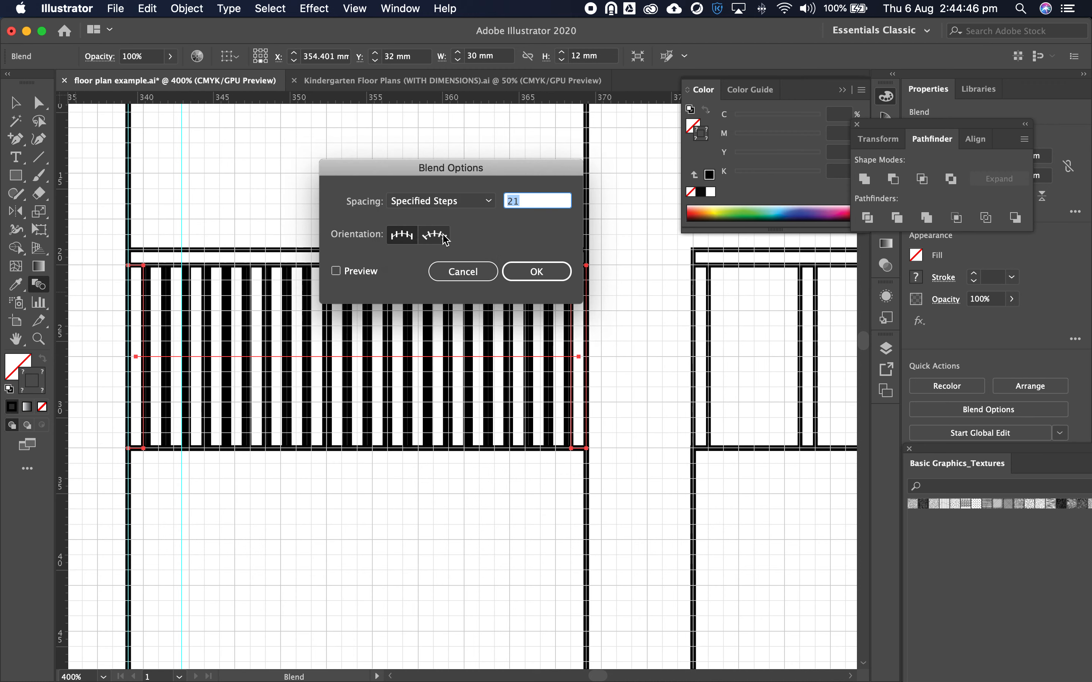
click(368, 273)
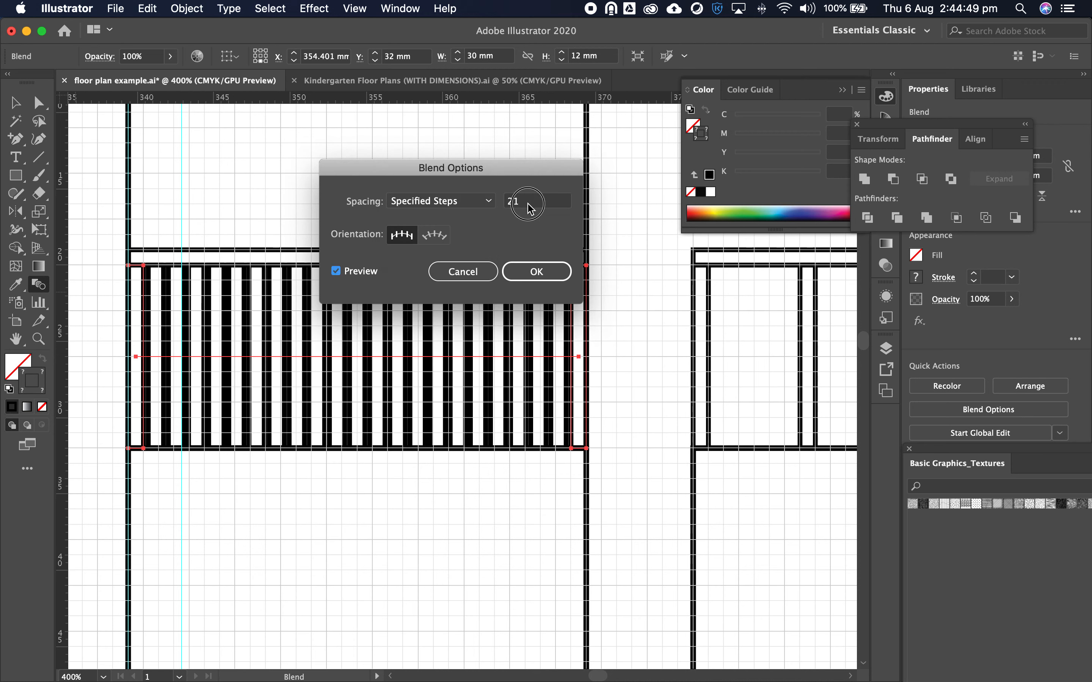
- Set the blend to 3 specified steps between the left and right partitions, apply it and deselect
click(551, 204)
key(Down)
key(Down)
key(Down)
key(Down)
key(Down)
key(Down)
key(Down)
key(Down)
key(Down)
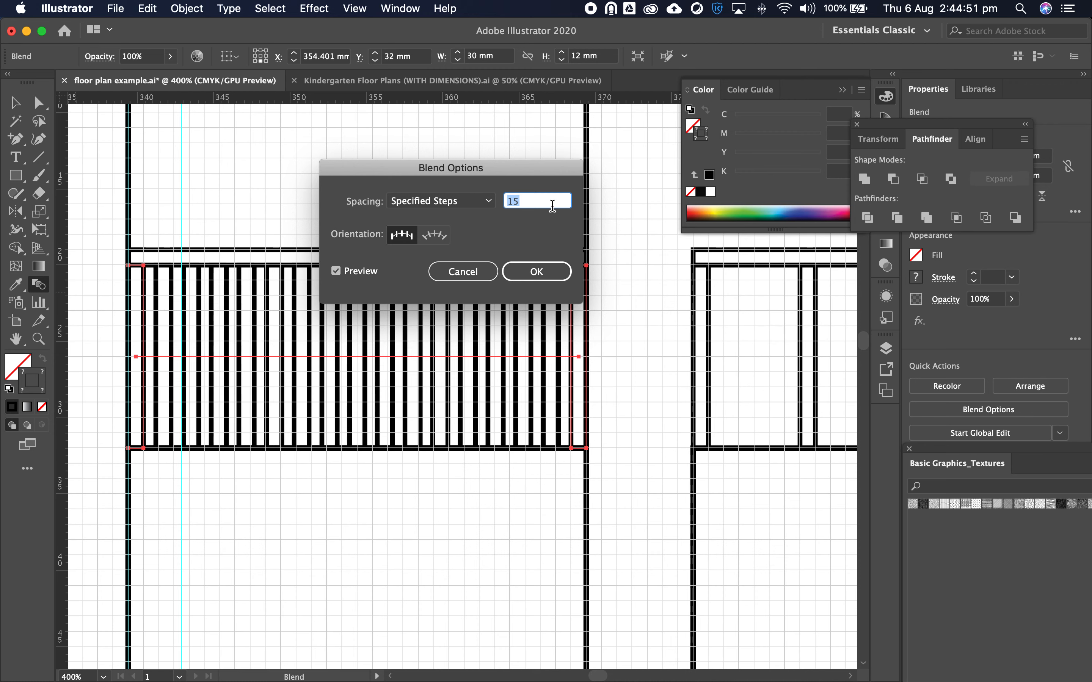
key(Down)
key(Down)
key(Down)
key(Down)
key(Down)
key(Down)
key(Down)
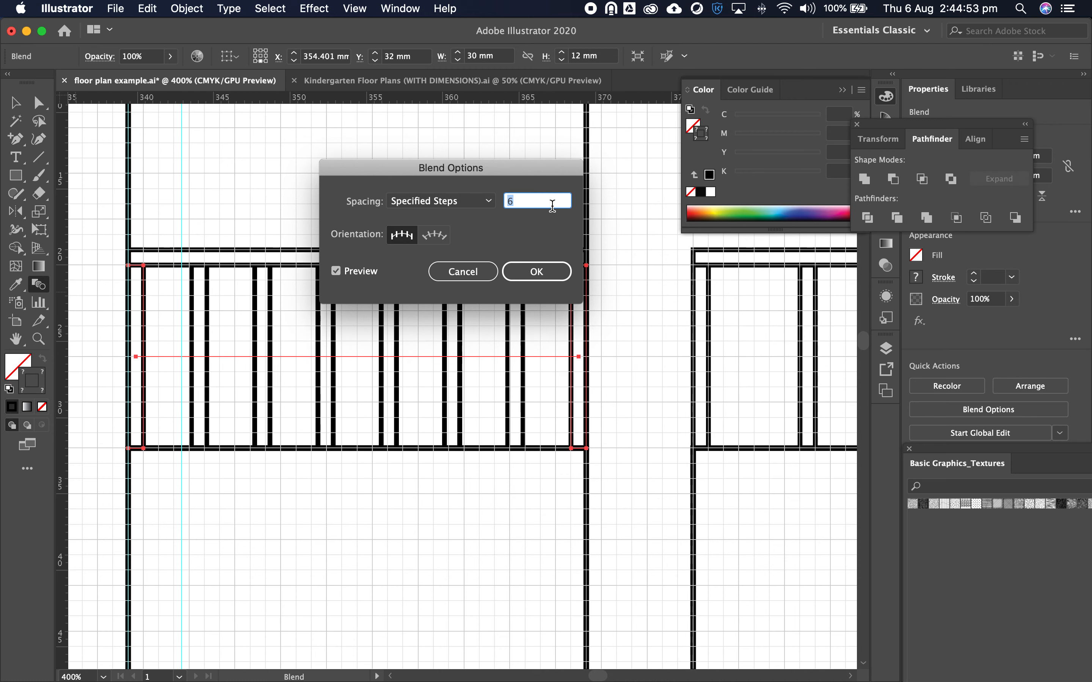
key(Down)
key(Down)
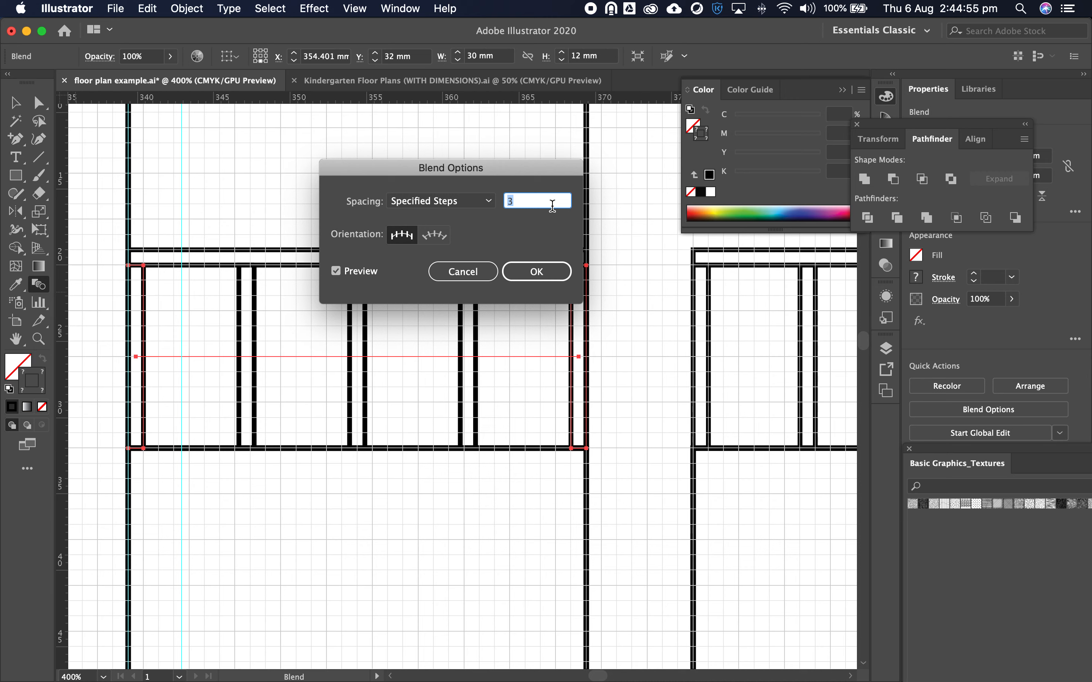
key(Up)
key(Up)
key(Down)
key(Down)
key(Down)
key(Down)
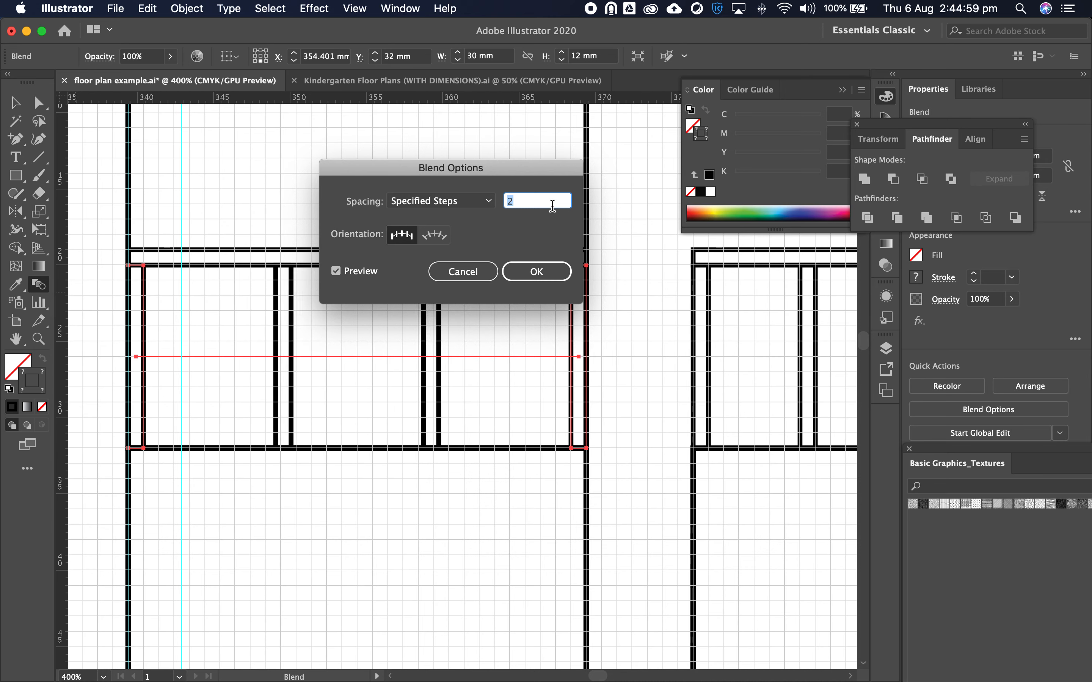
key(Up)
key(Up)
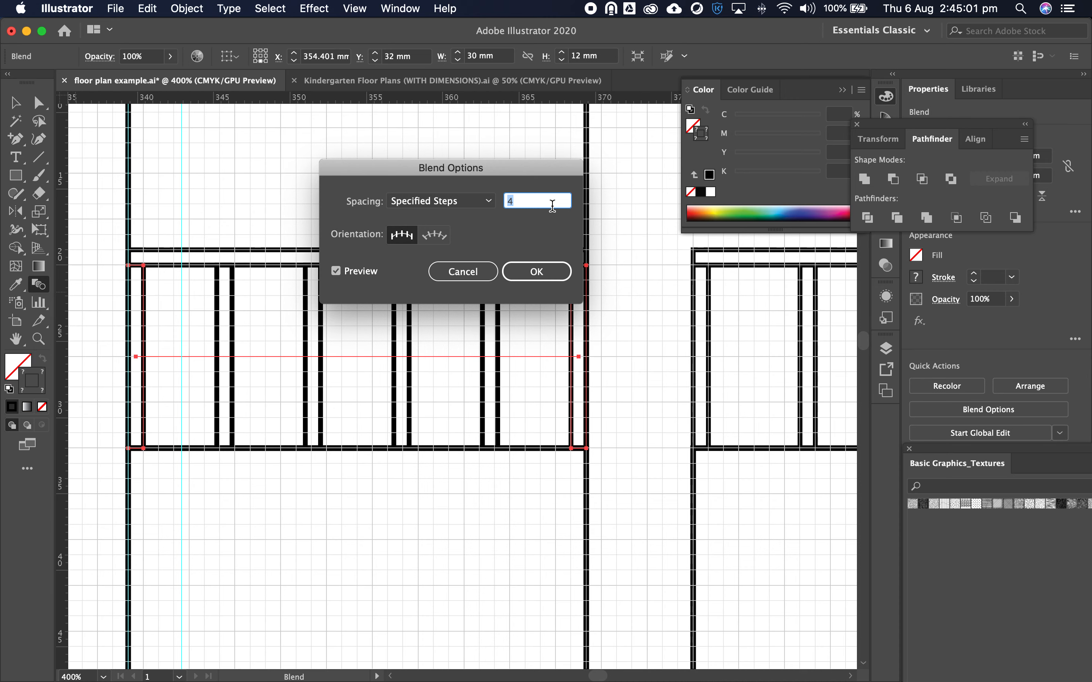
click(536, 270)
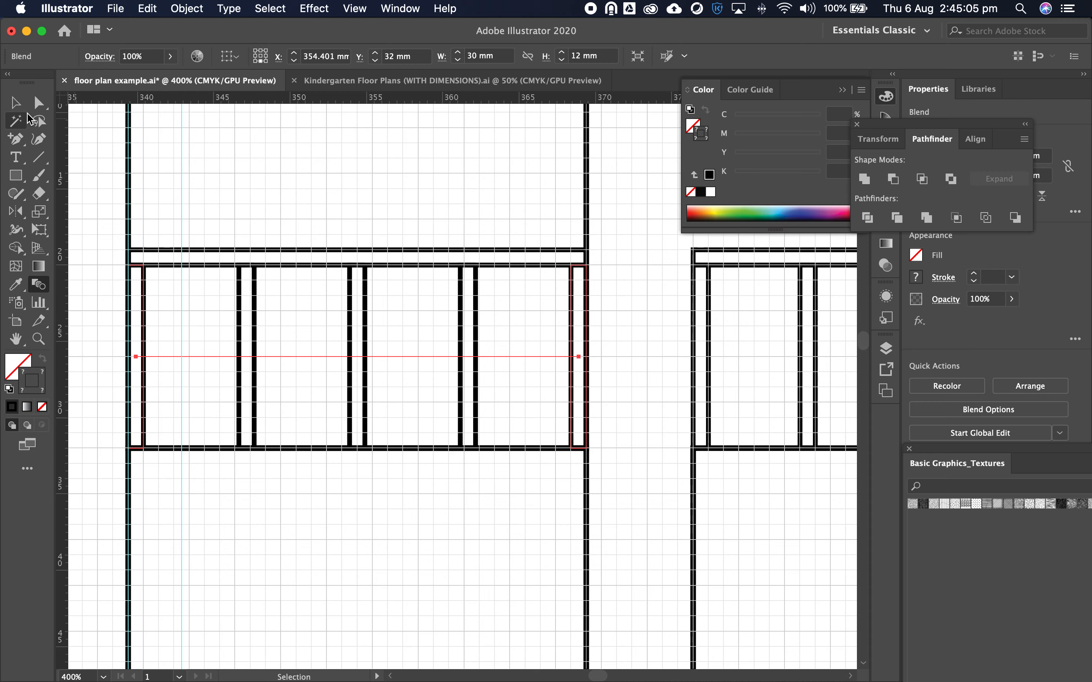
click(15, 102)
click(85, 158)
- Draw a rectangle about 19 mm wide and 22 mm high from the partitions' bottom line up into the upper room
scroll(485, 298, up, 5)
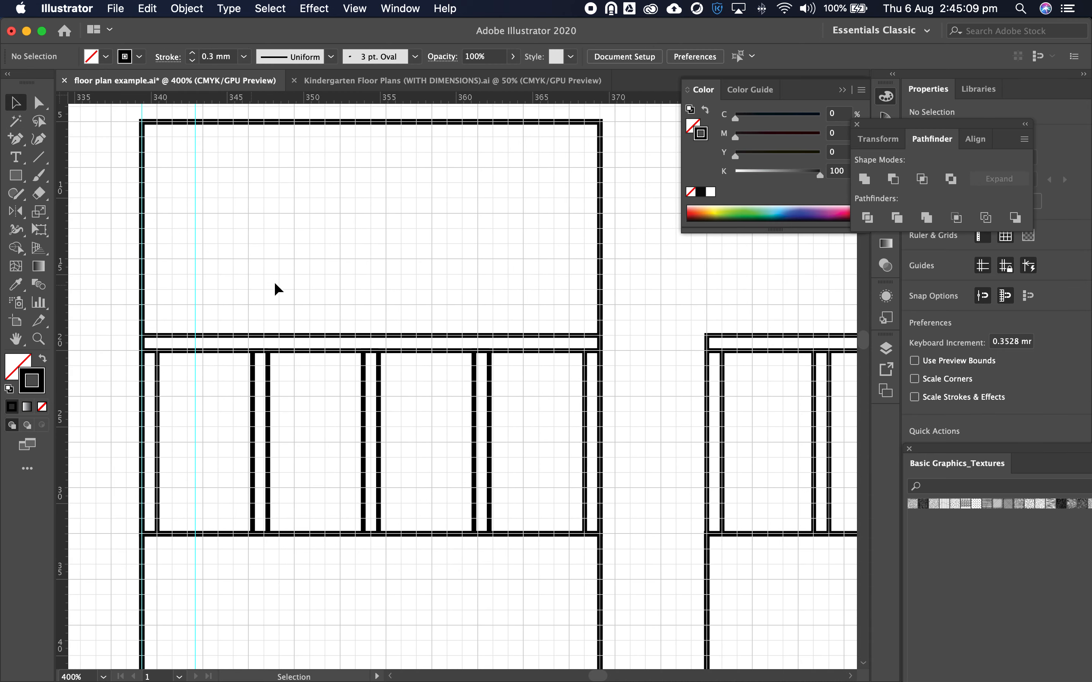
click(16, 176)
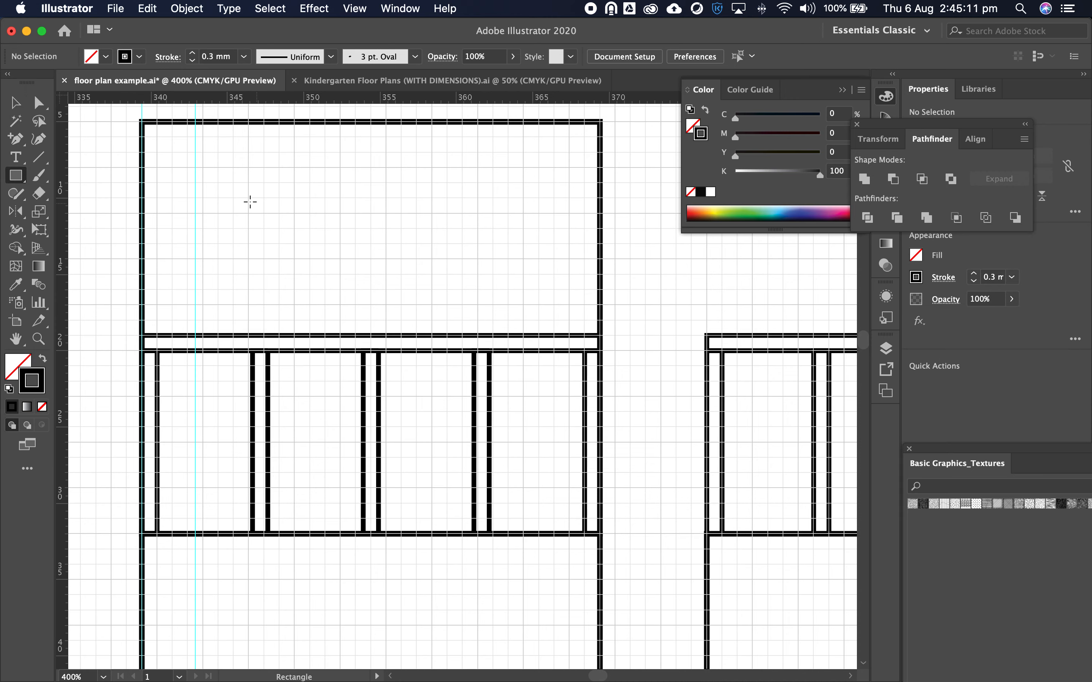
drag(234, 534, 524, 197)
scroll(548, 208, down, 1)
key(v)
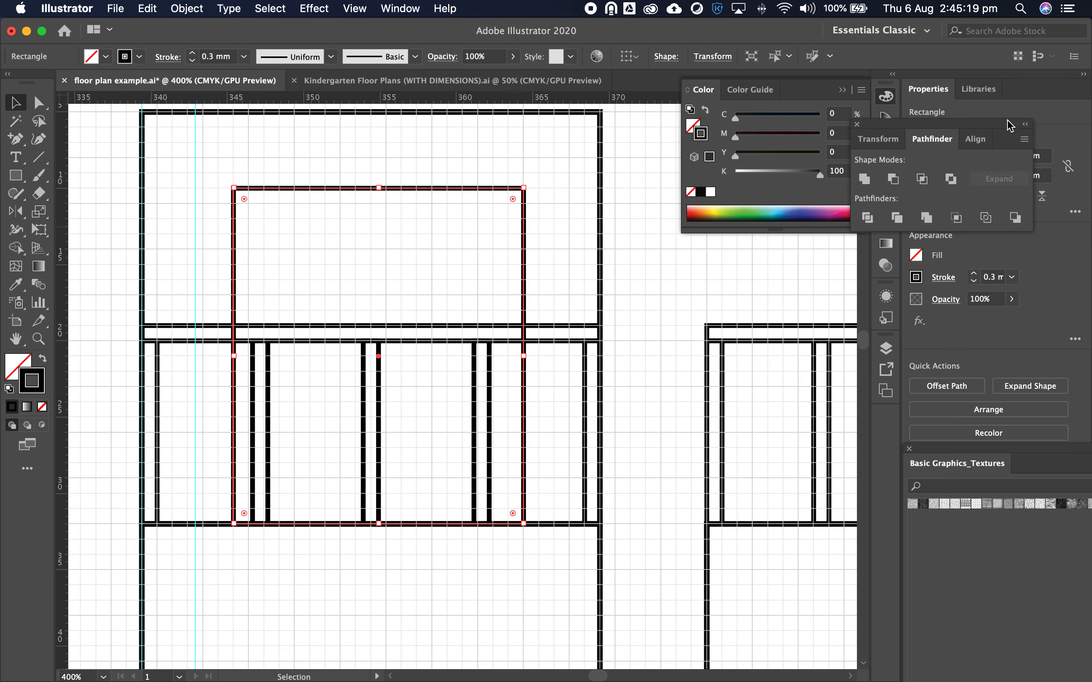
- Set the new rectangle's height to 20 mm, keeping its base on the partitions' bottom line
click(878, 139)
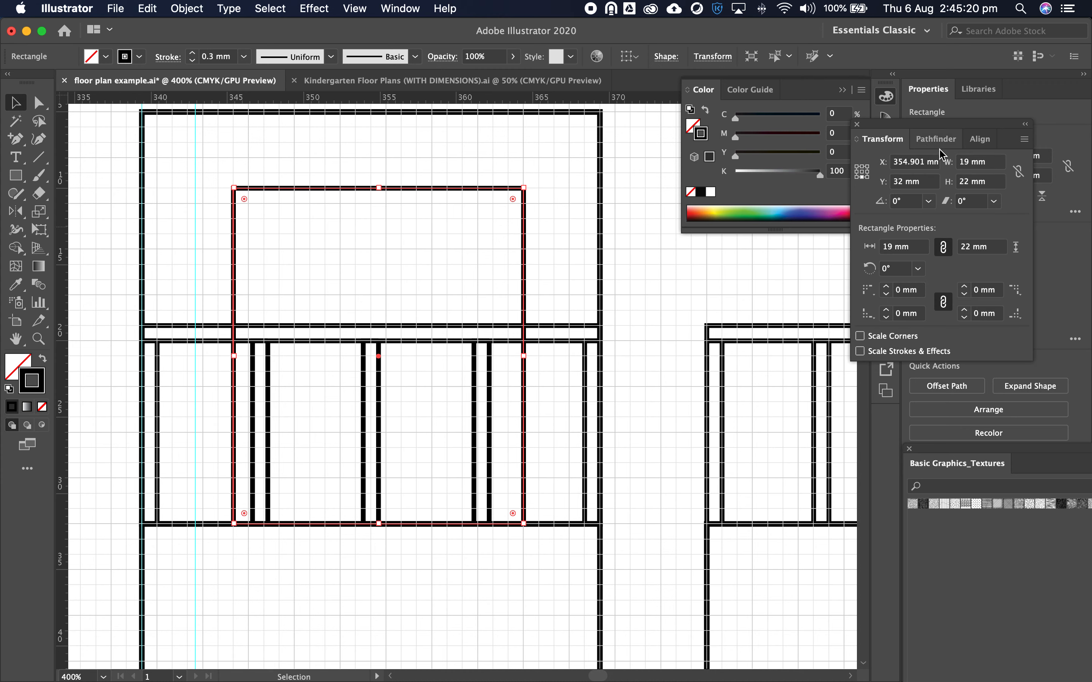
double_click(969, 184)
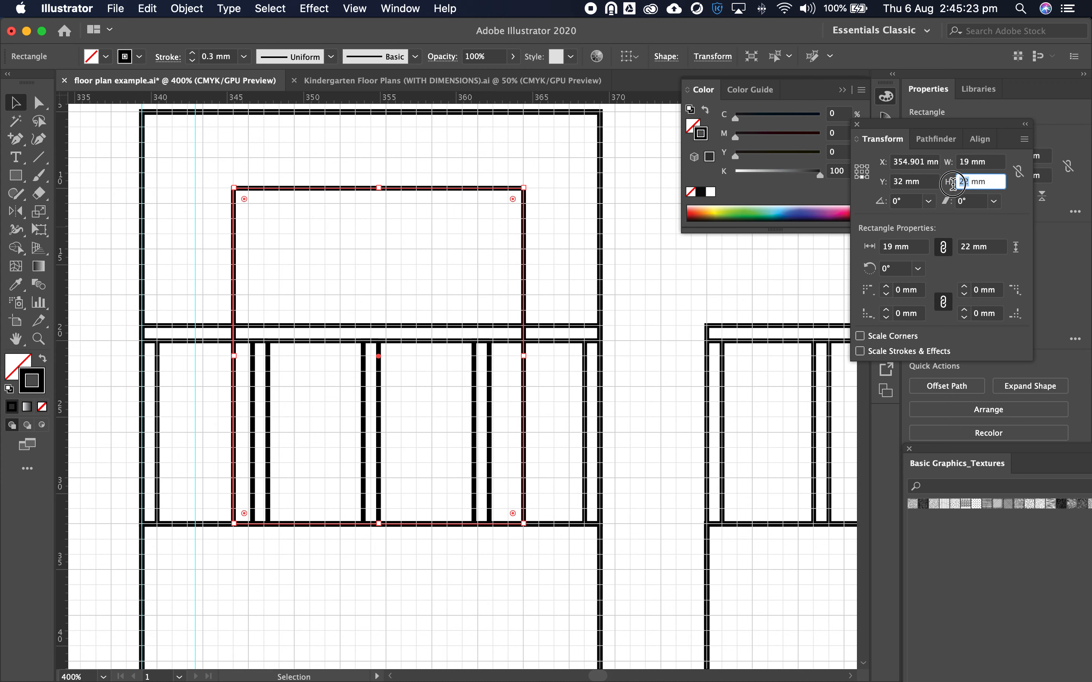
text(20)
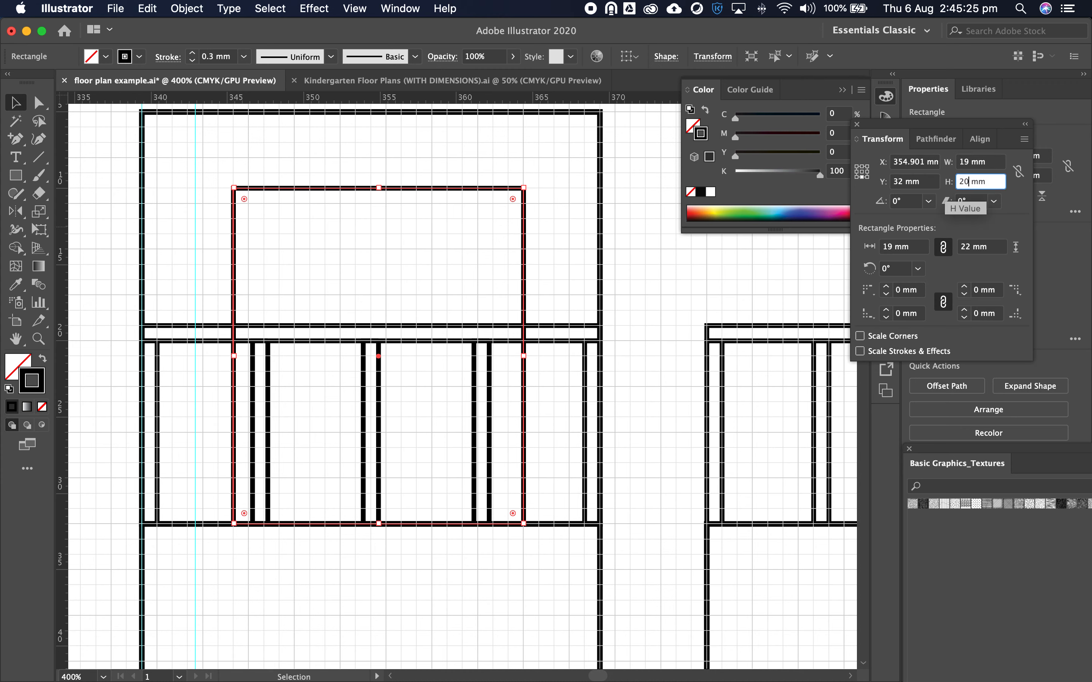
key(Return)
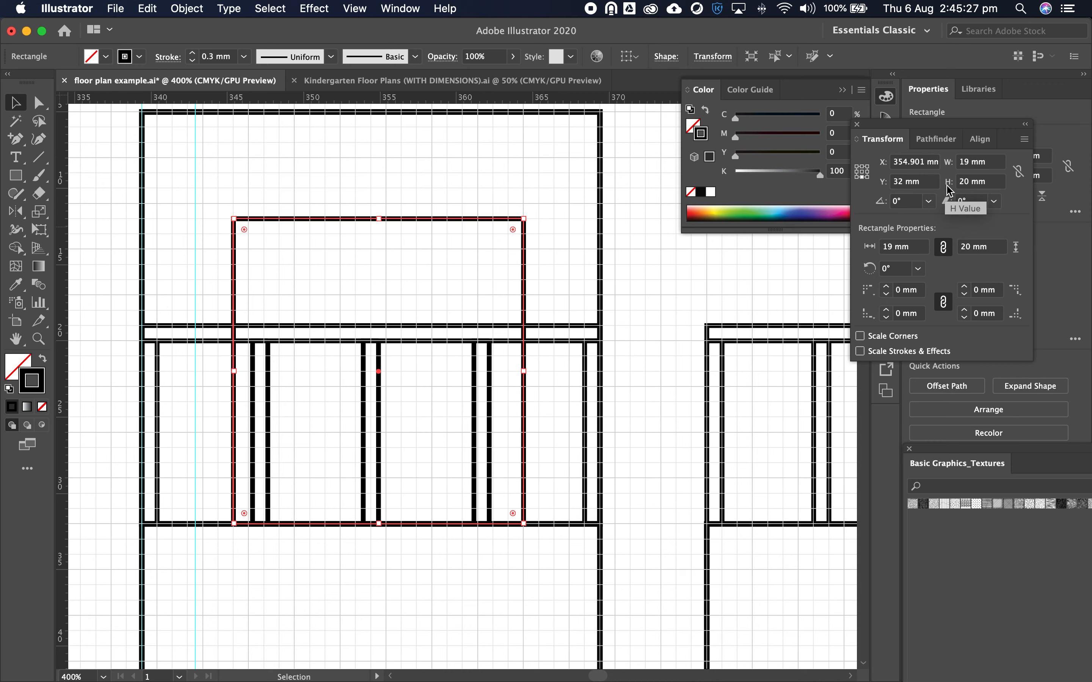
click(542, 180)
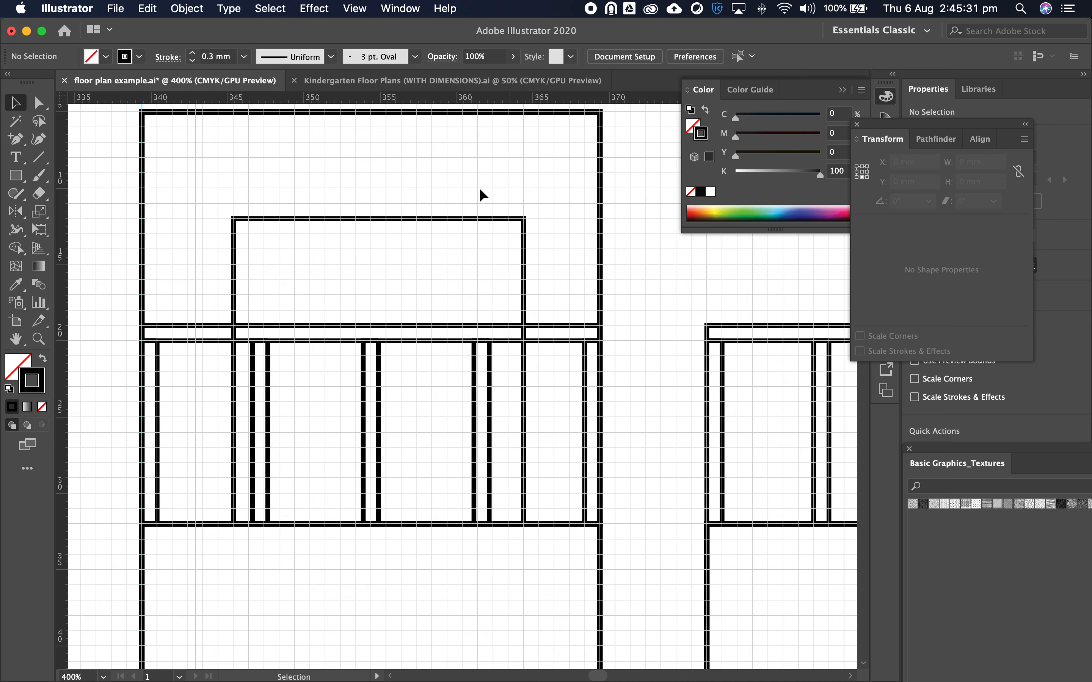
click(558, 329)
click(562, 280)
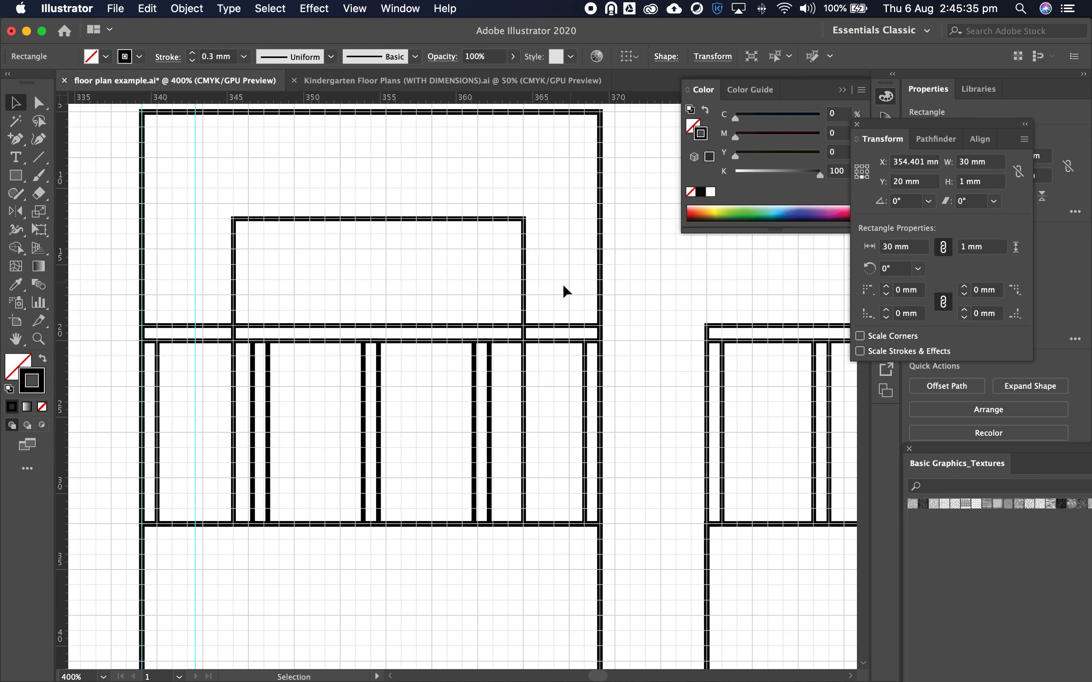
click(525, 277)
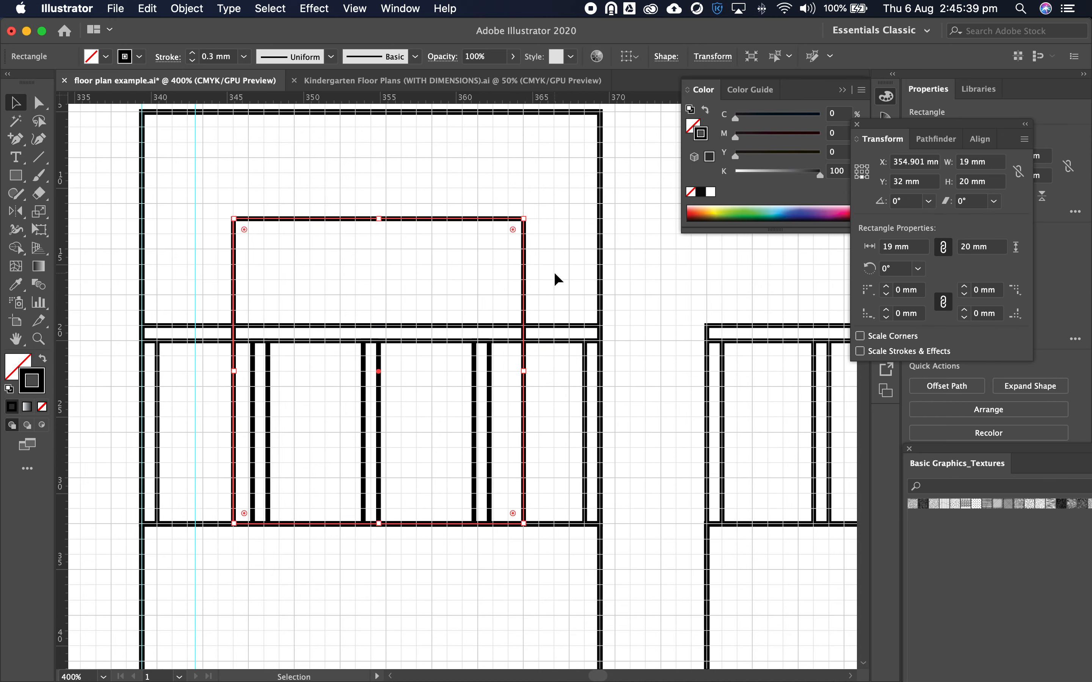
key(a)
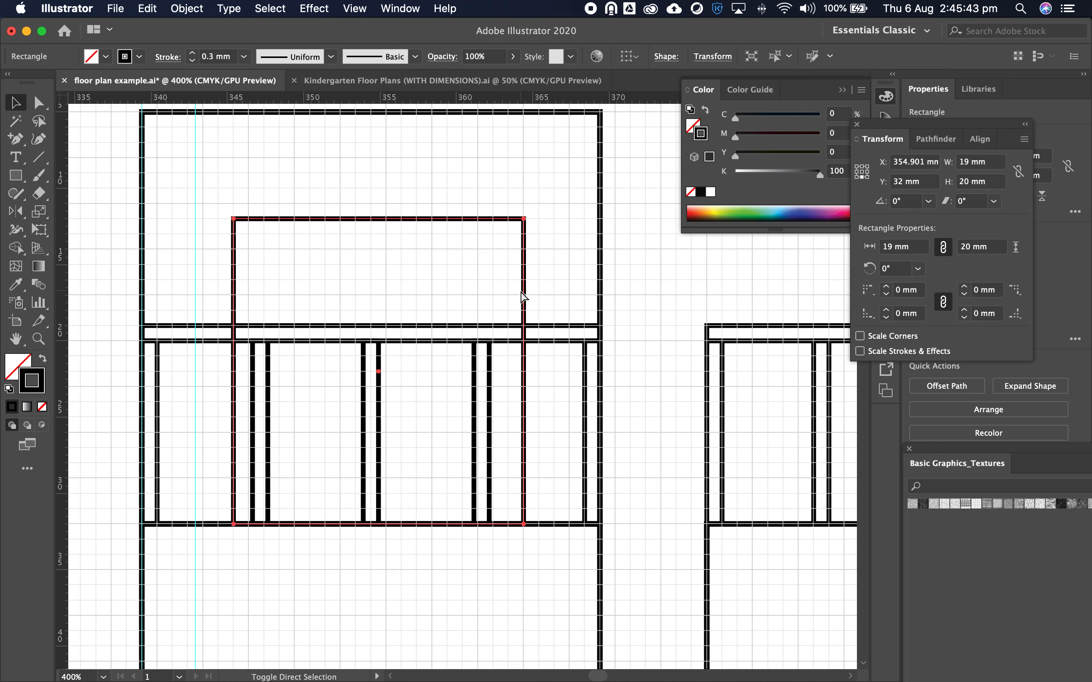
key(v)
click(546, 298)
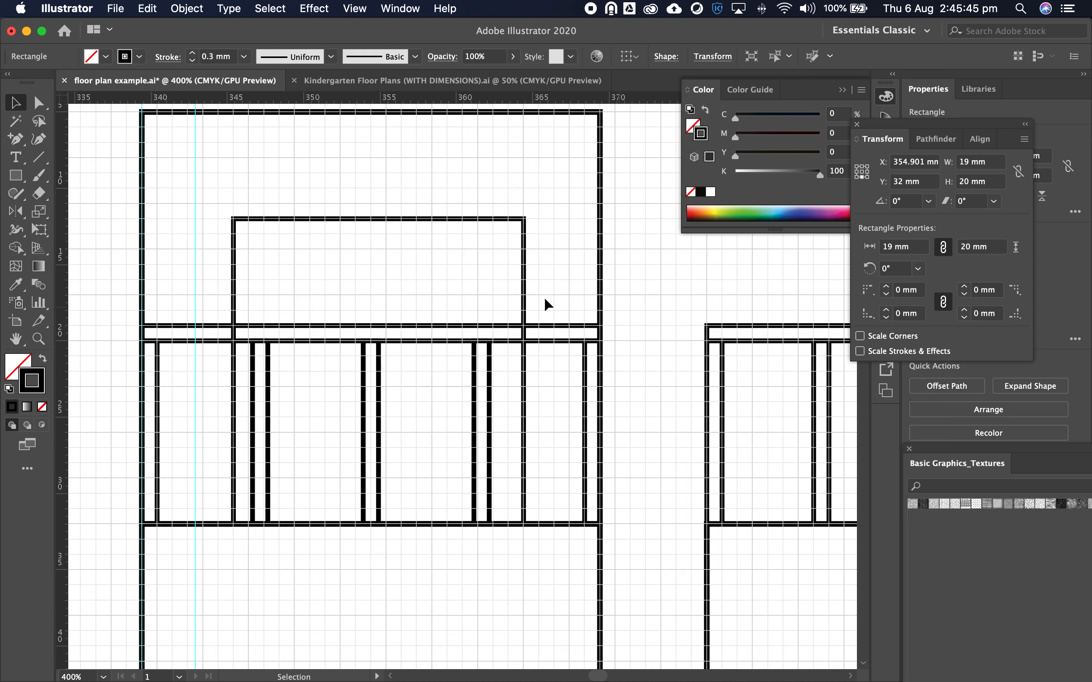
- Fill the 30 mm wide horizontal rectangle with white to hide the outlines crossing behind it
click(538, 338)
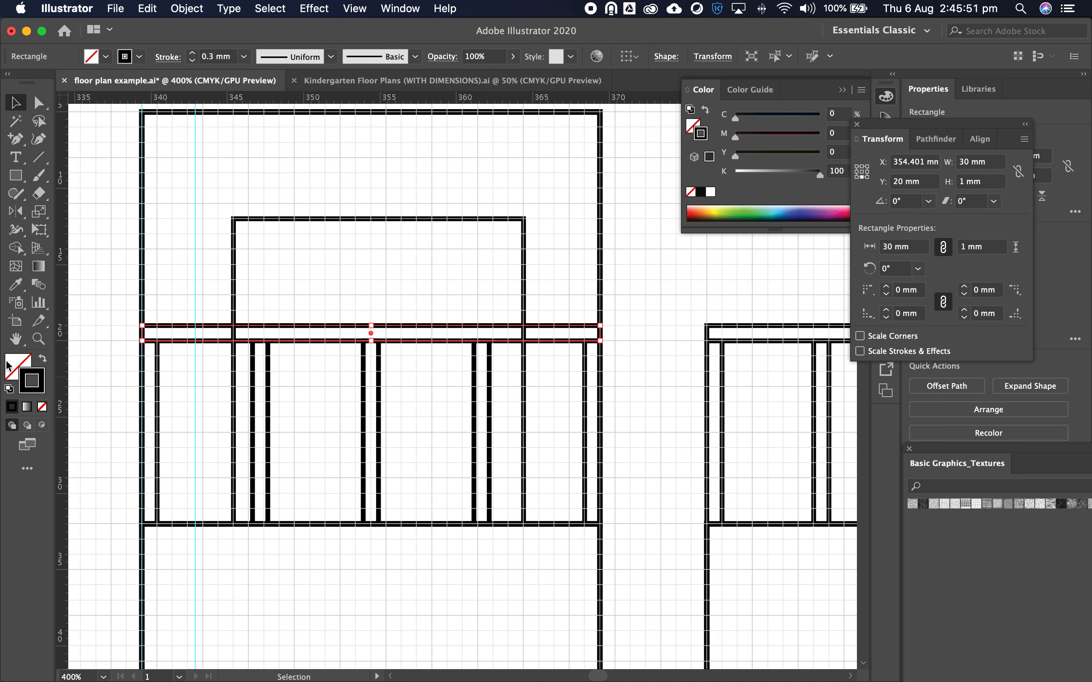
click(20, 369)
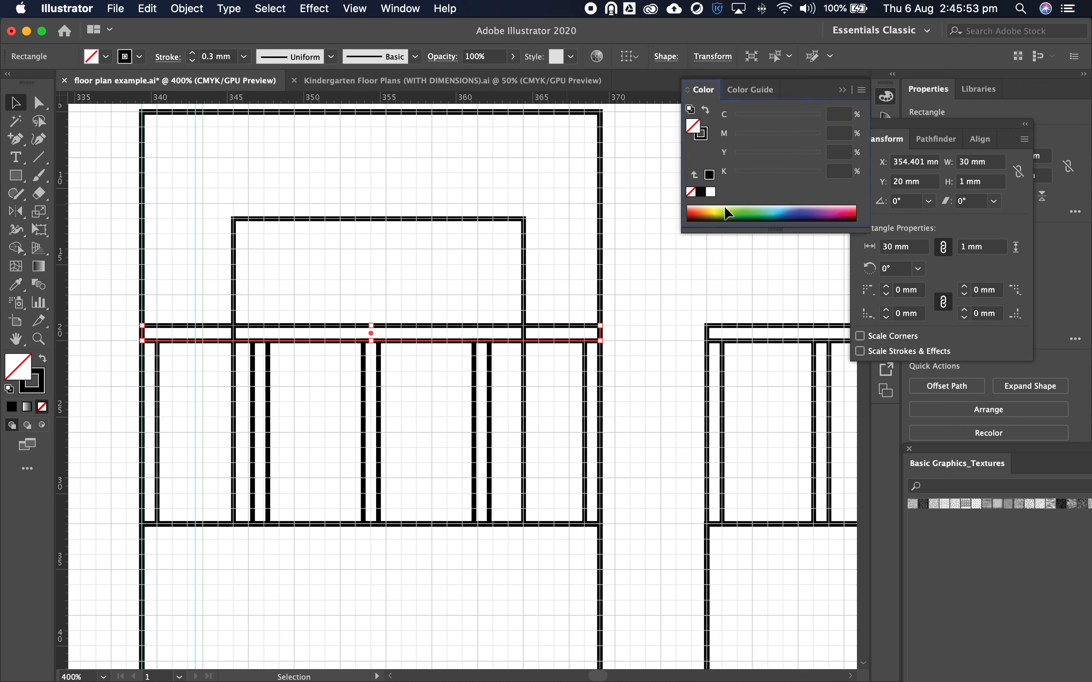
click(710, 193)
click(671, 269)
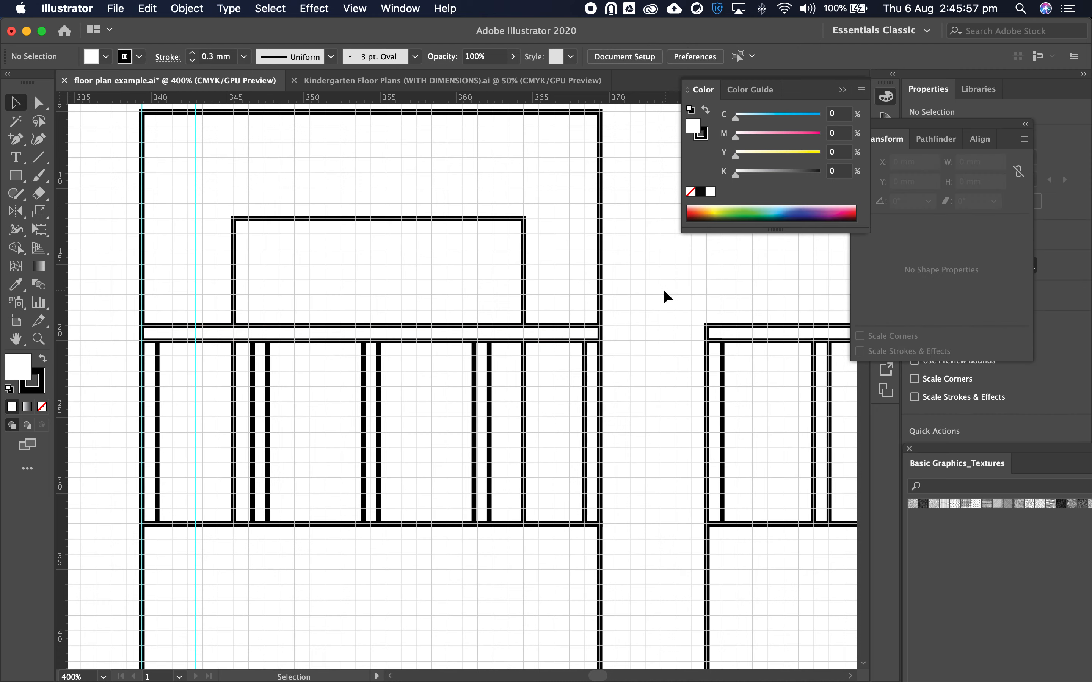
key(z)
alt+click(669, 374)
alt+click(661, 381)
key(space)
drag(513, 405, 540, 361)
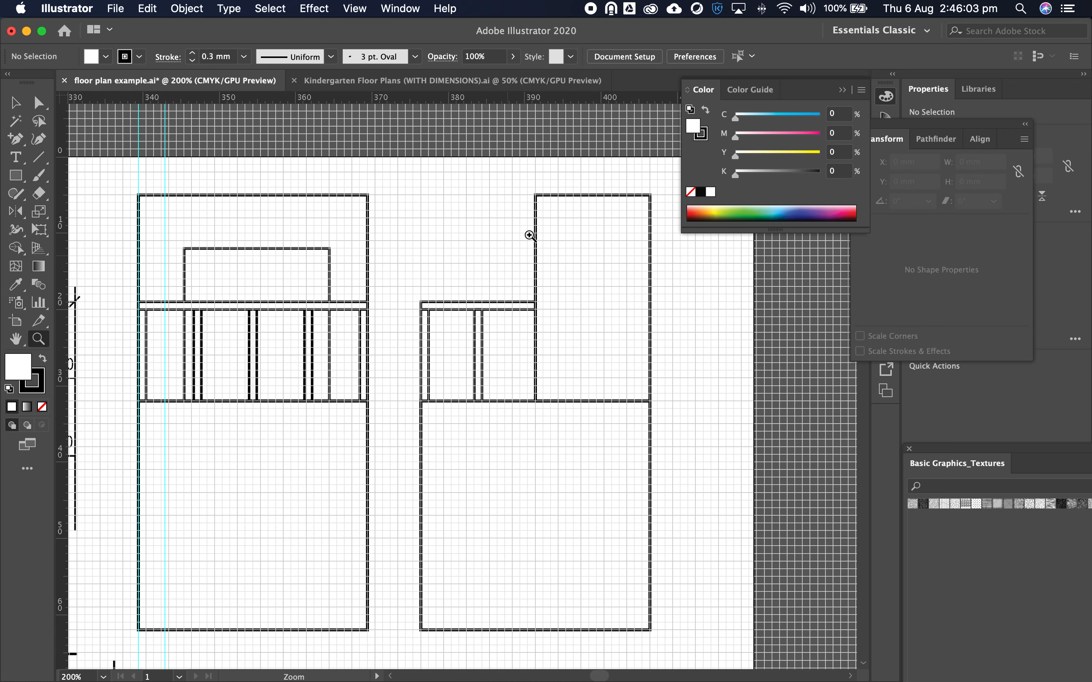